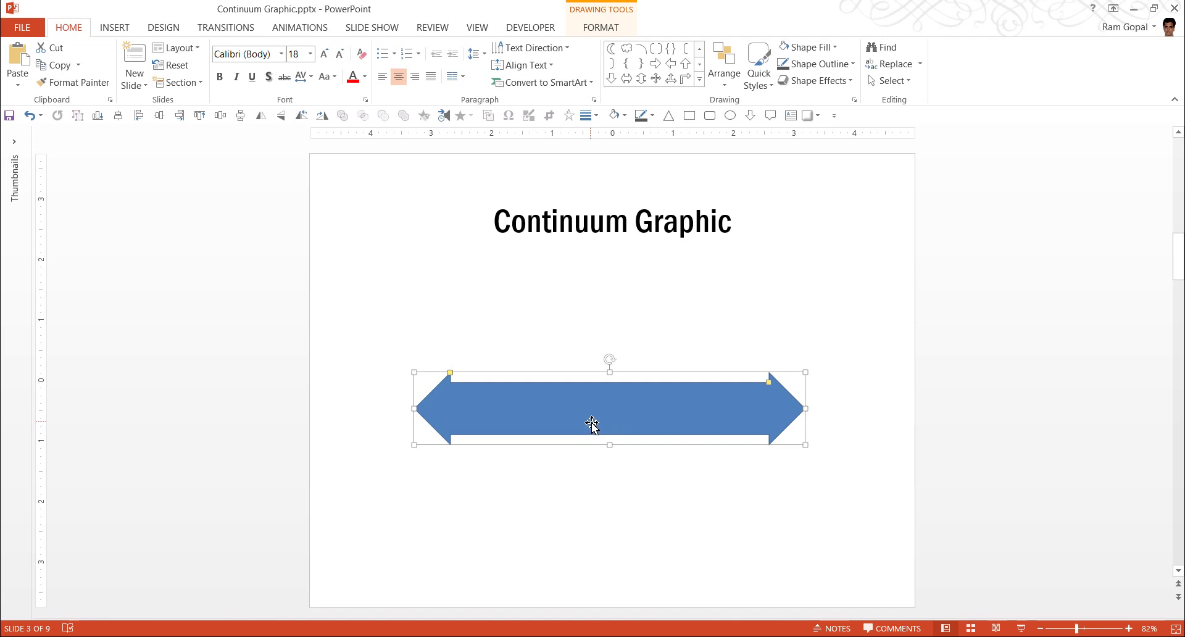
- Give the double arrow the Light Gradient - Accent 1 preset gradient fill in Format Shape
right_click(762, 408)
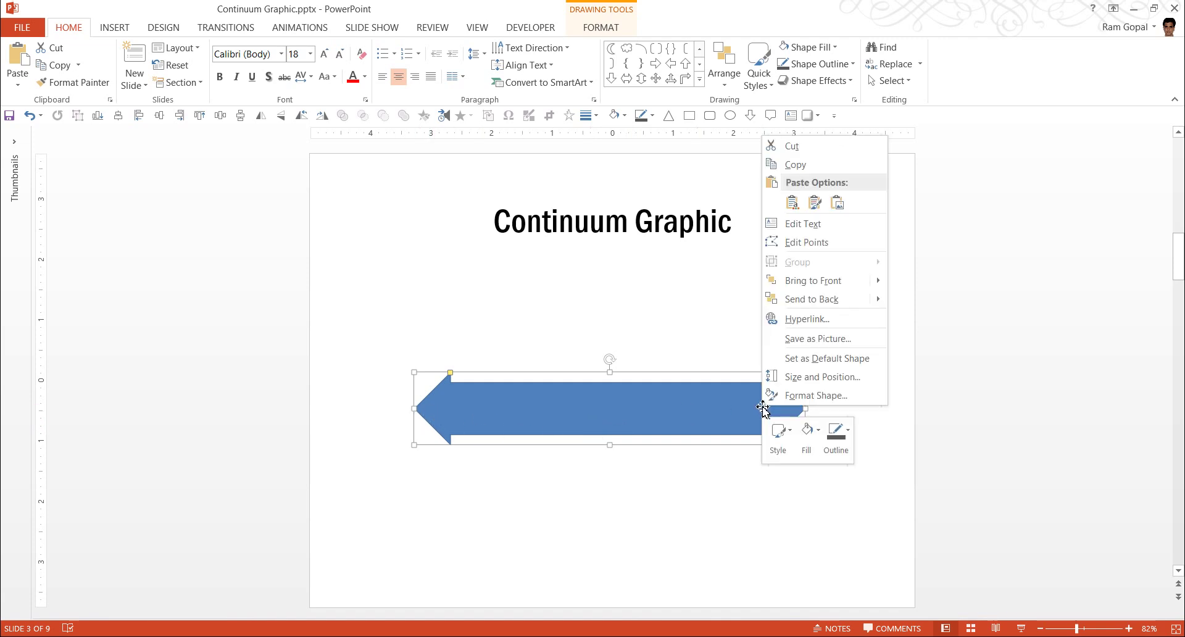
click(814, 395)
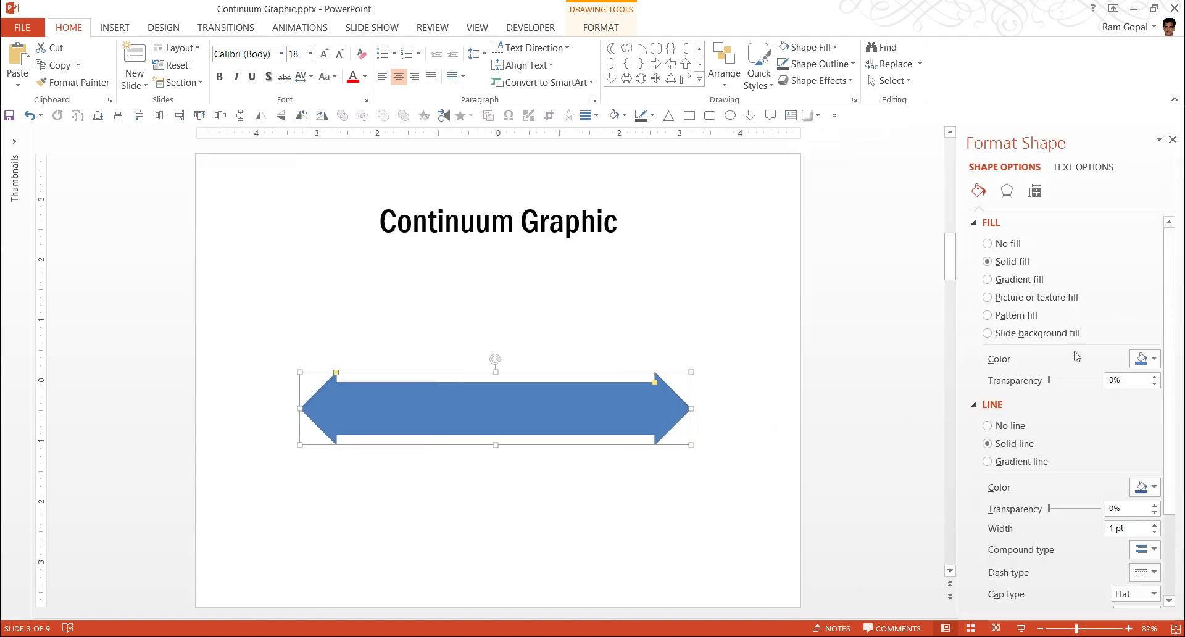
click(1010, 282)
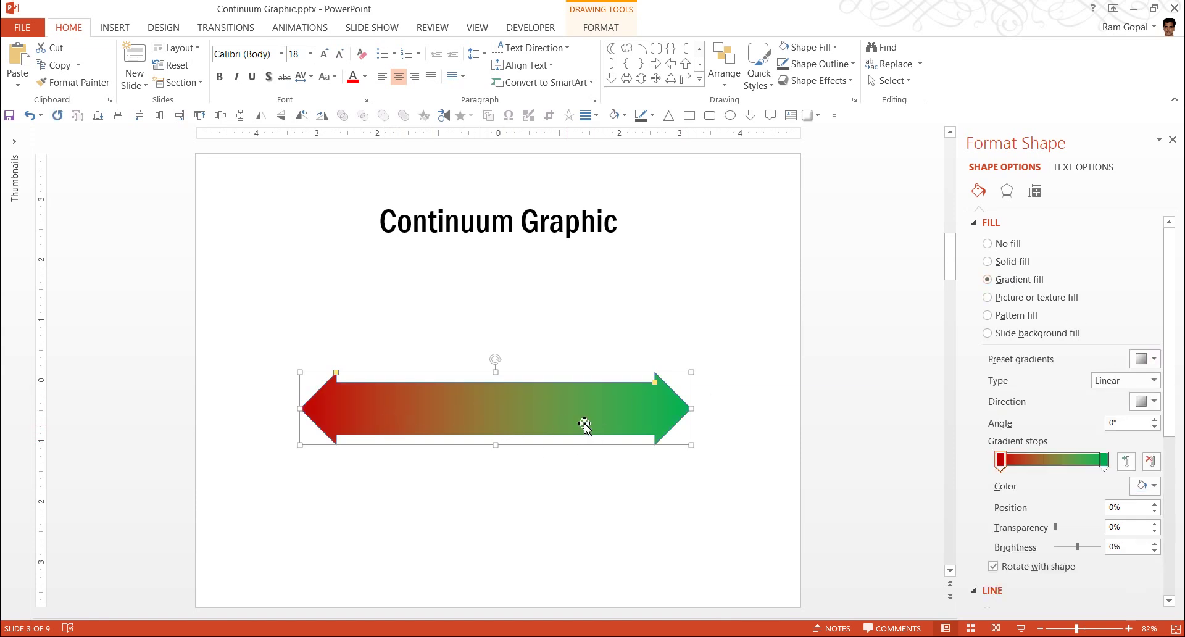
click(1145, 359)
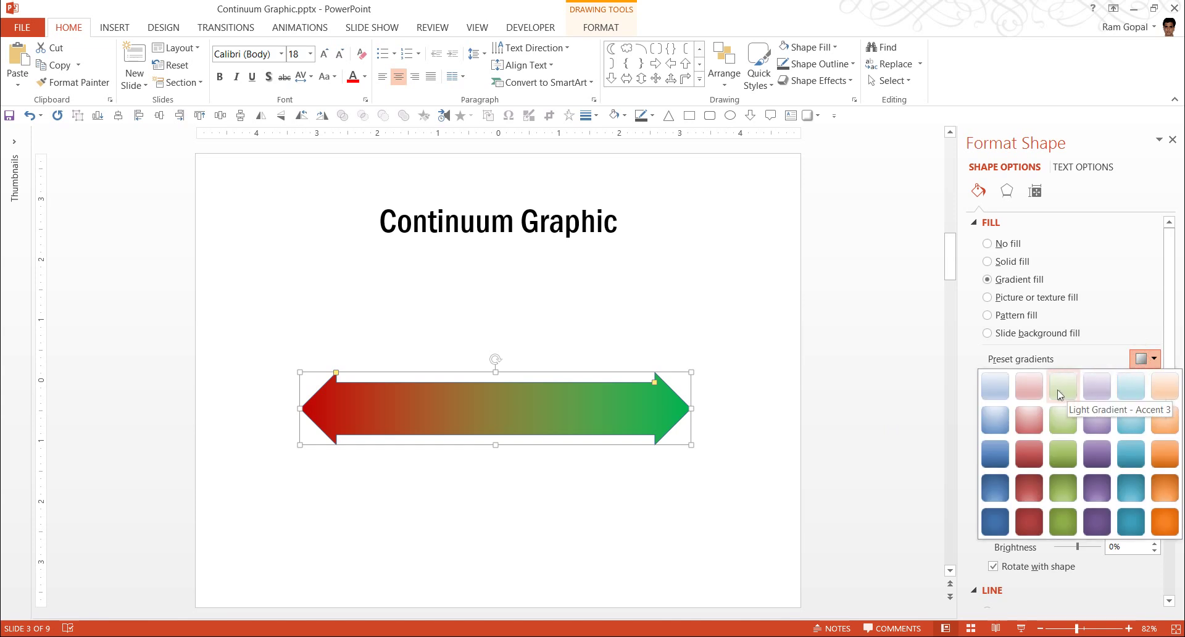
click(995, 388)
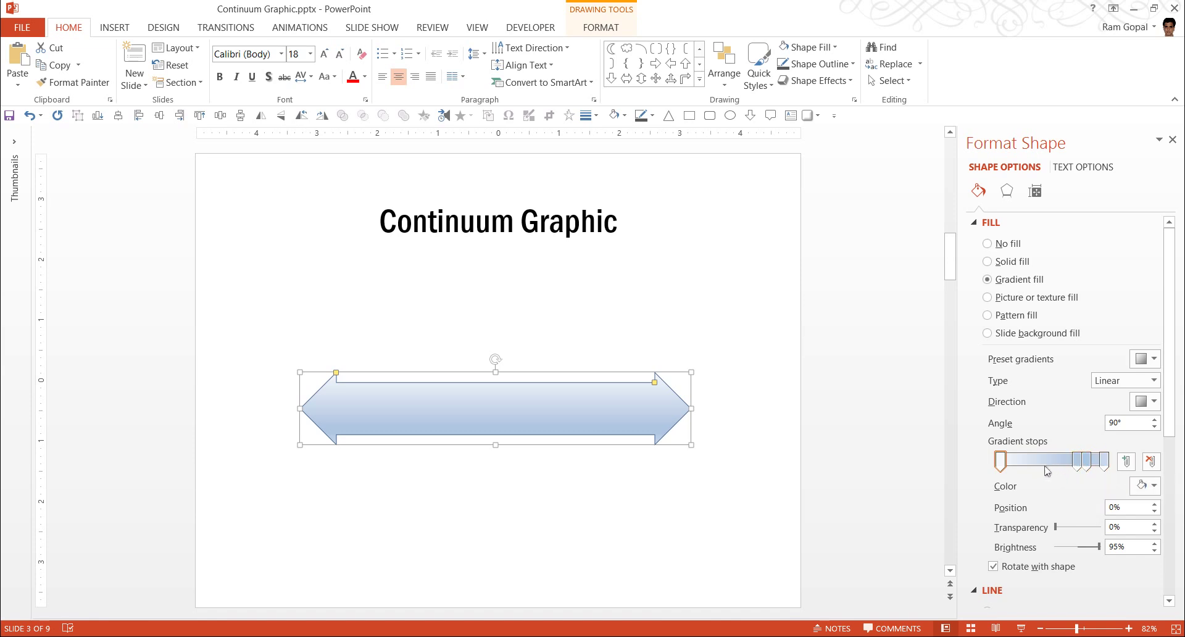
- Delete the 74% and 83% gradient stops, then select the first stop
click(1077, 460)
drag(1076, 460, 1079, 526)
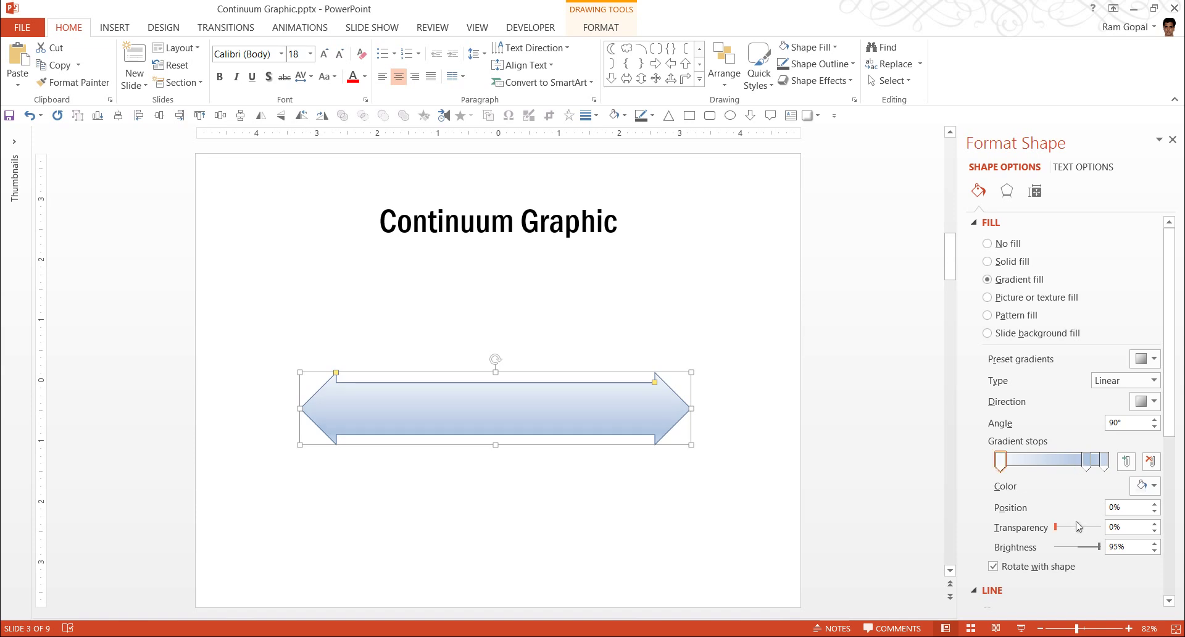
click(1087, 460)
drag(1087, 467, 1085, 510)
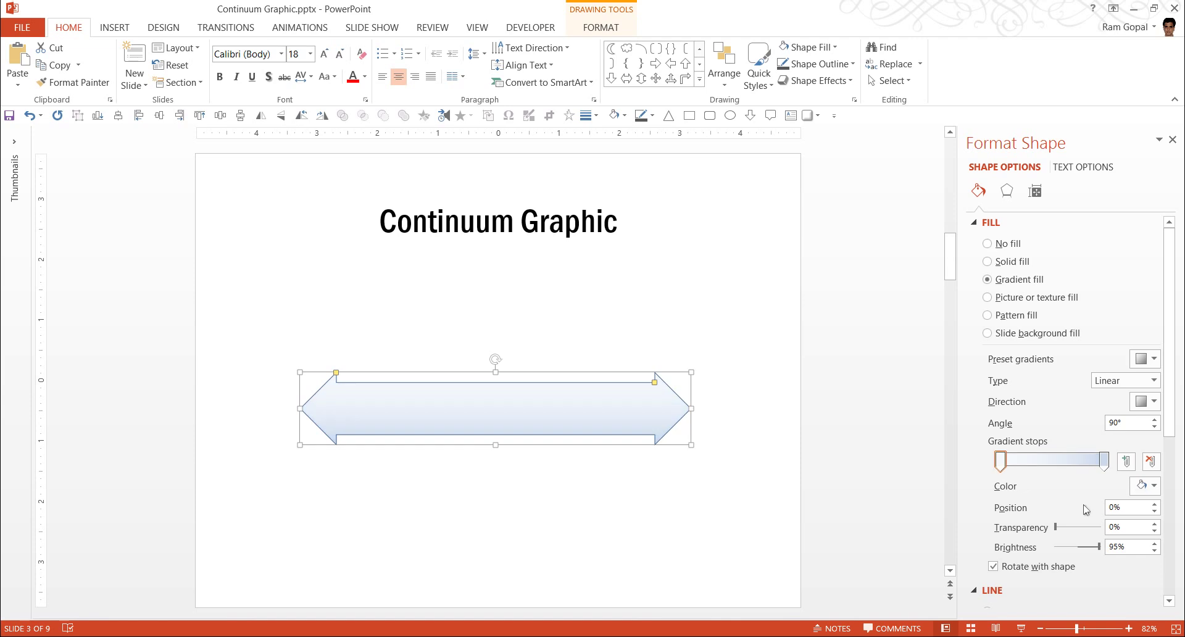
click(1000, 461)
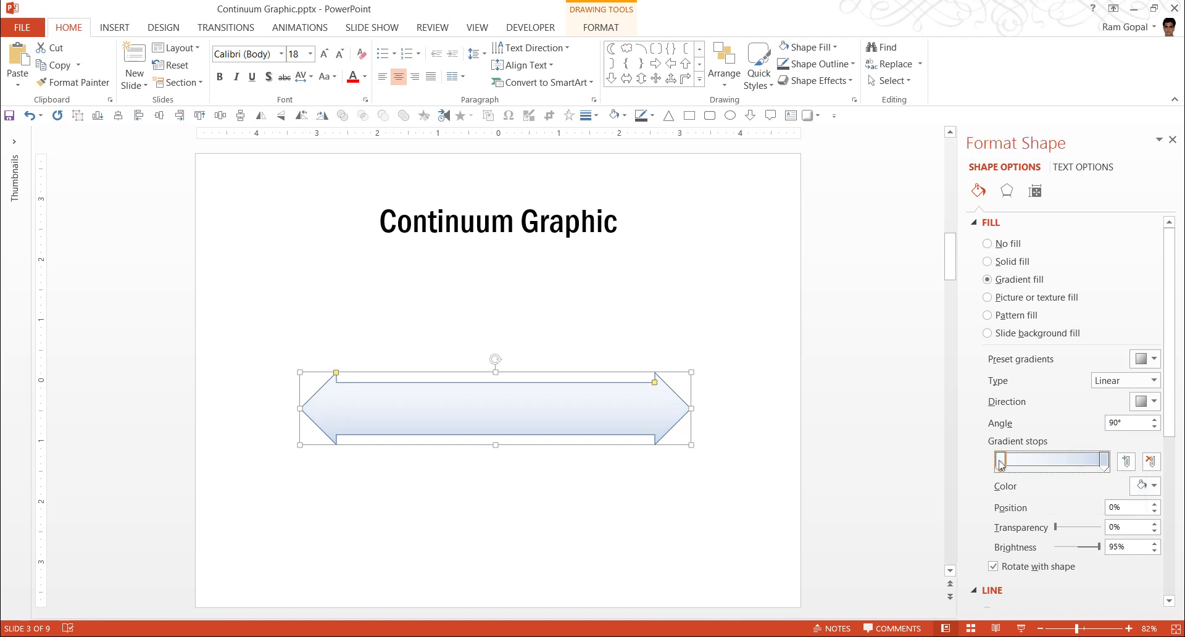
- Make the first stop Dark Red, the direction Linear Right, and the last stop Green
click(1149, 486)
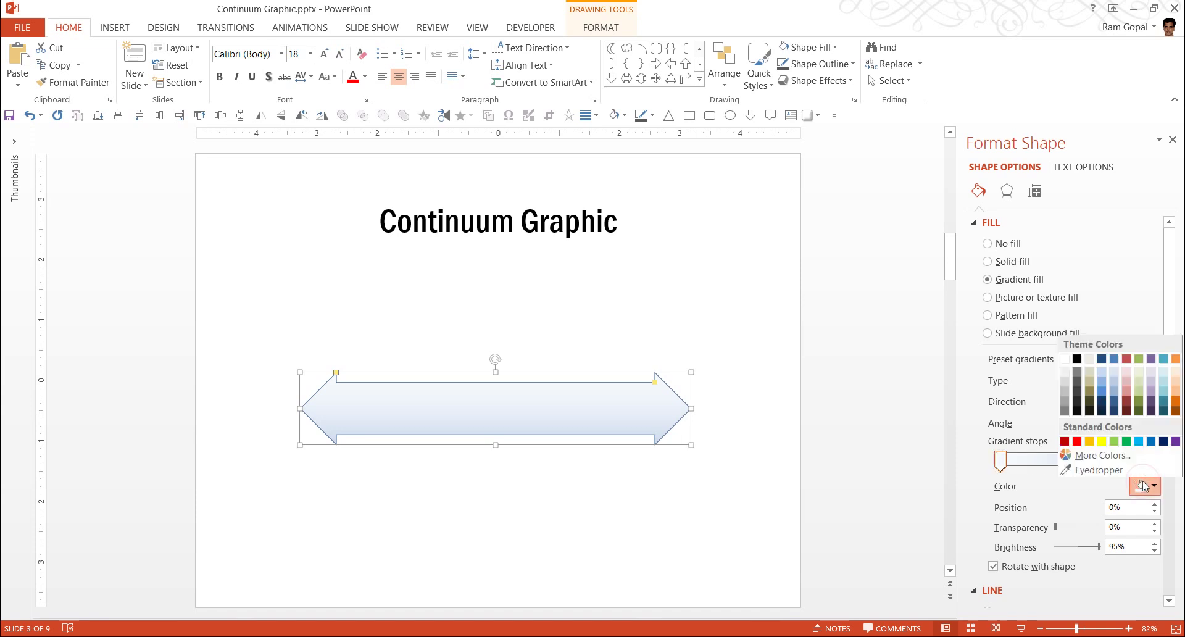
click(1064, 440)
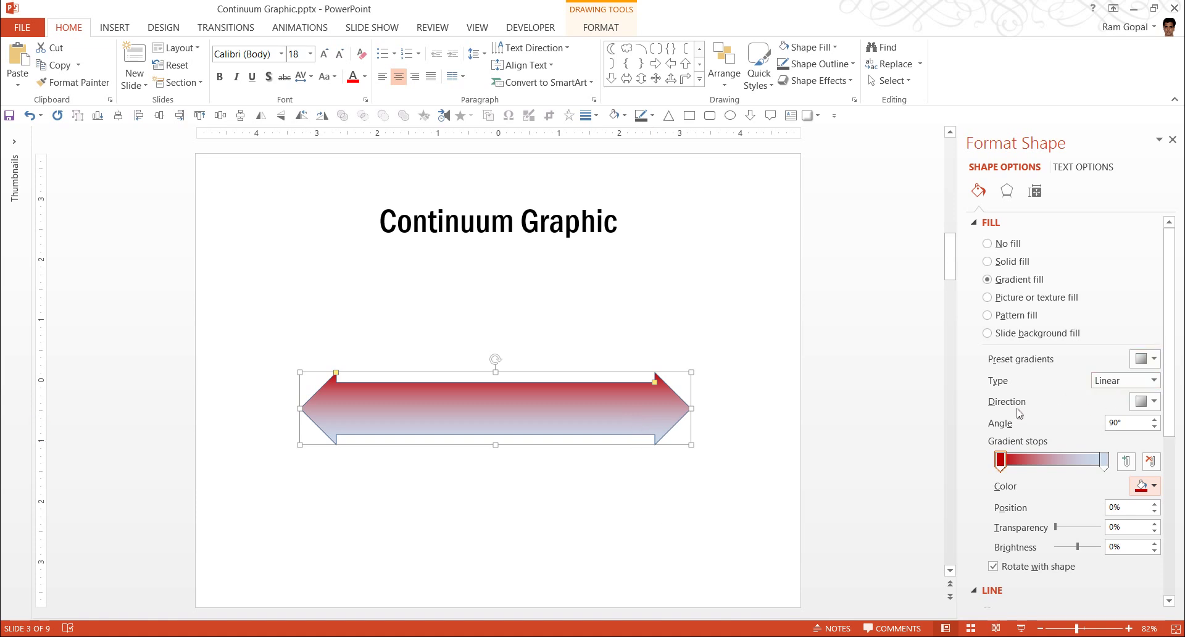
click(1141, 402)
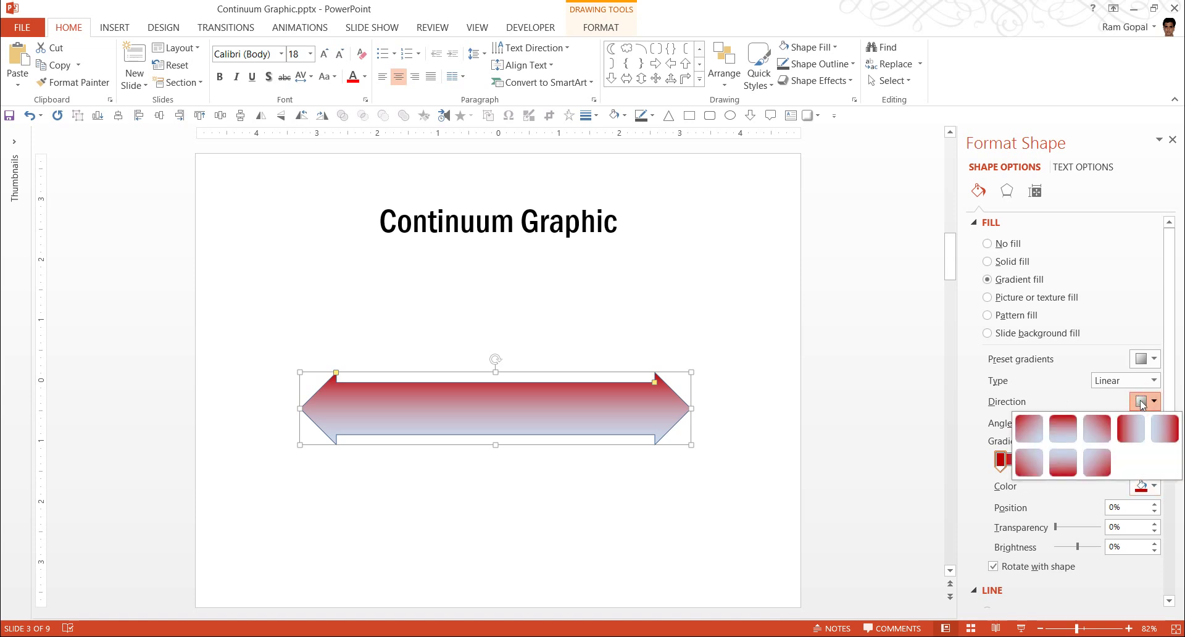
click(1128, 430)
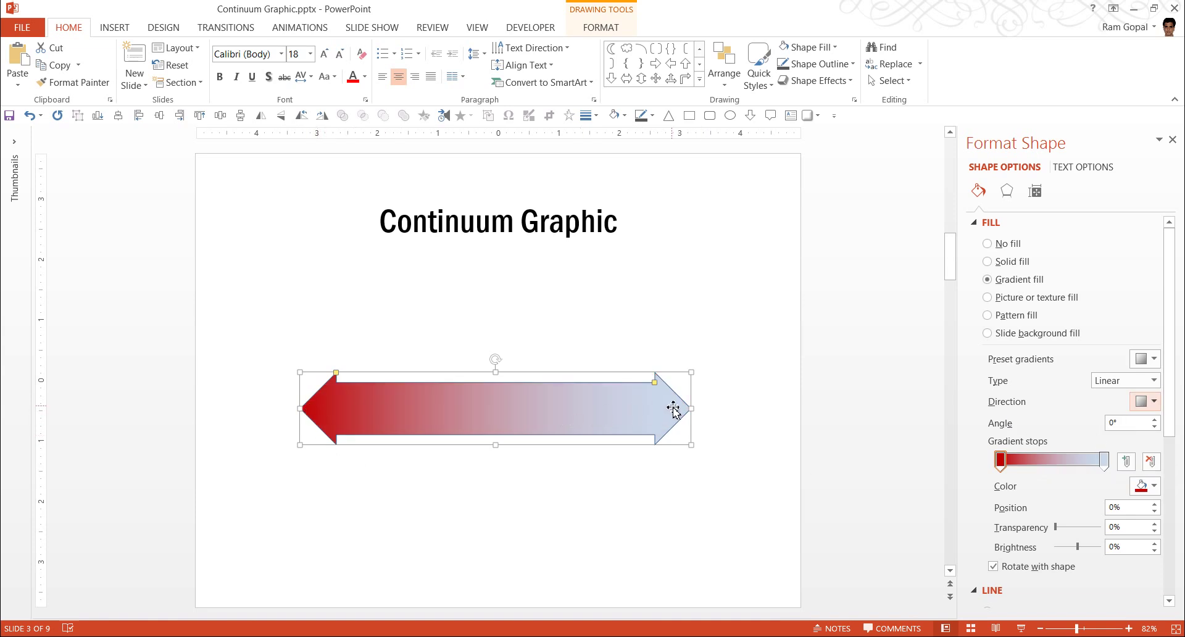
click(1104, 460)
click(1144, 486)
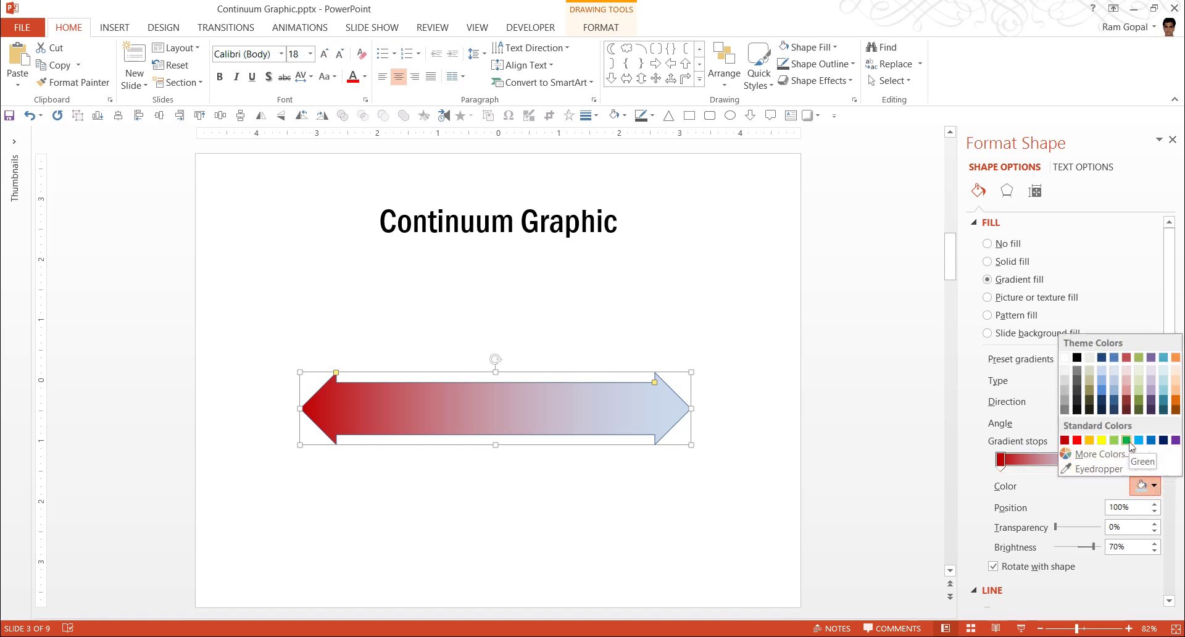
click(1126, 440)
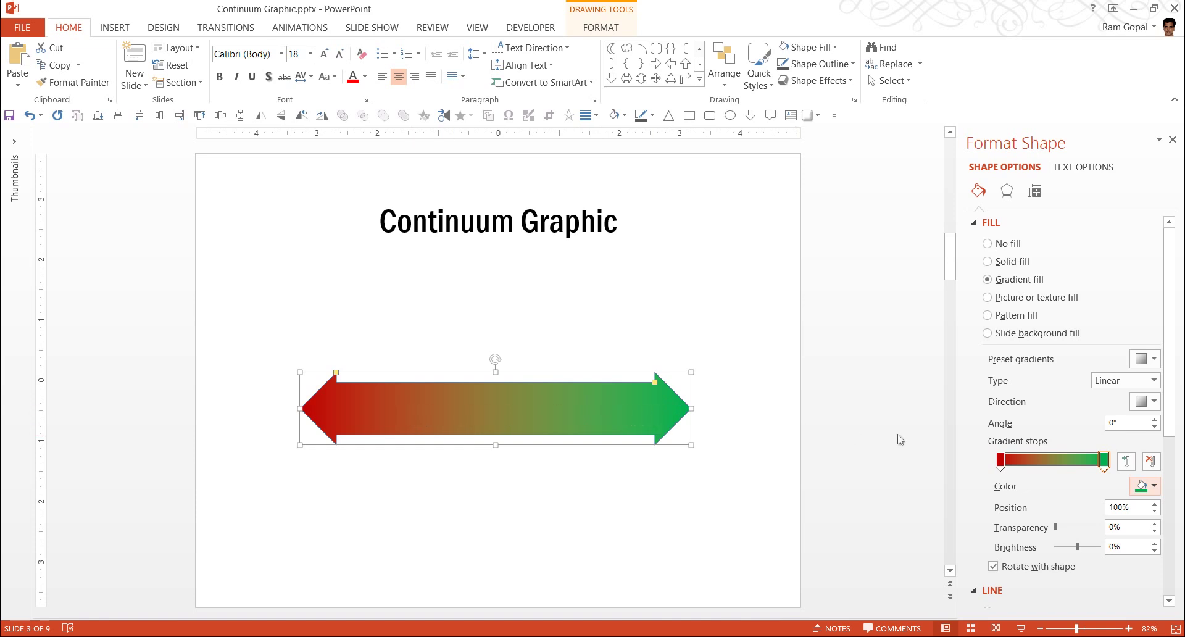
click(817, 64)
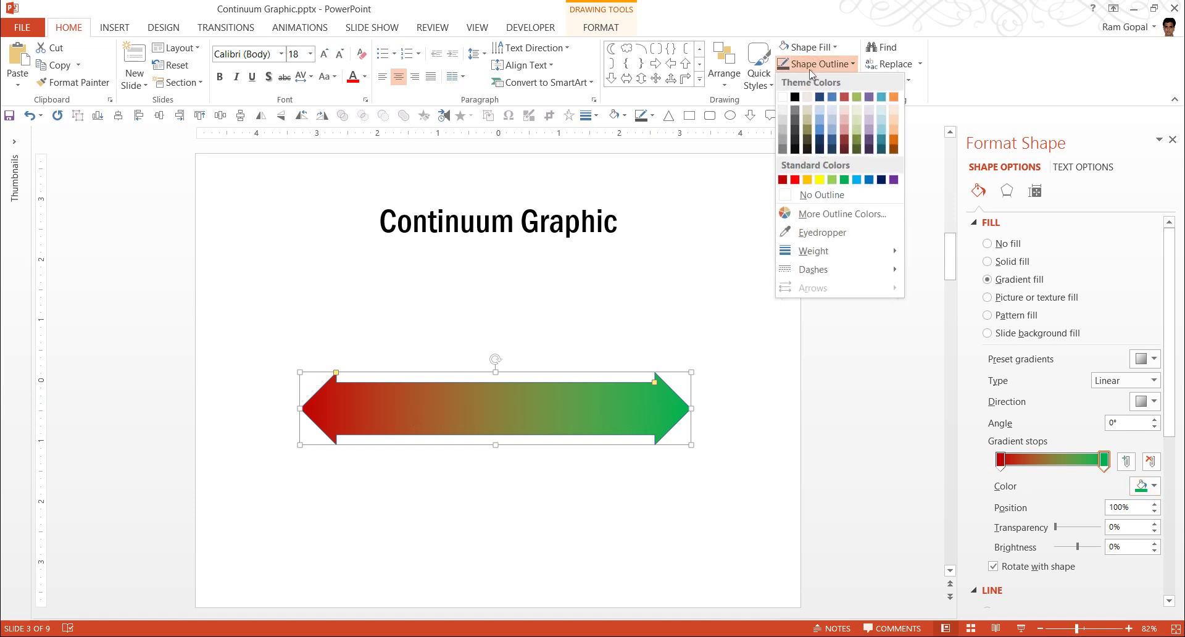
- Set the arrow to No Outline and apply a beveled Shape Effects preset
click(822, 195)
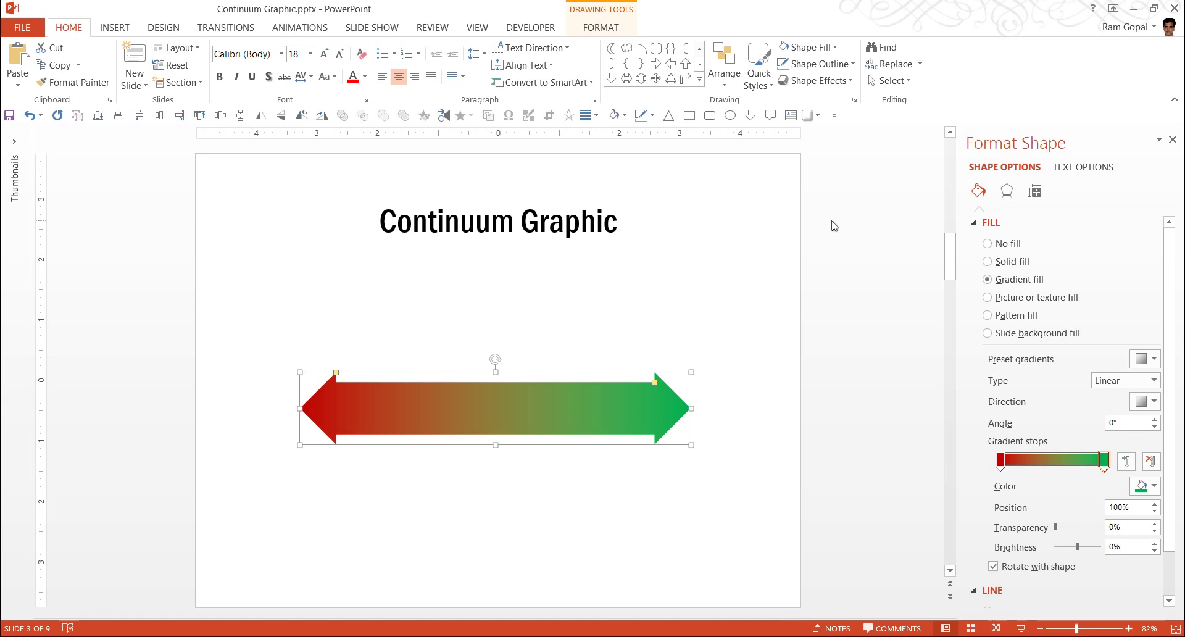
click(837, 83)
mouse_move(833, 109)
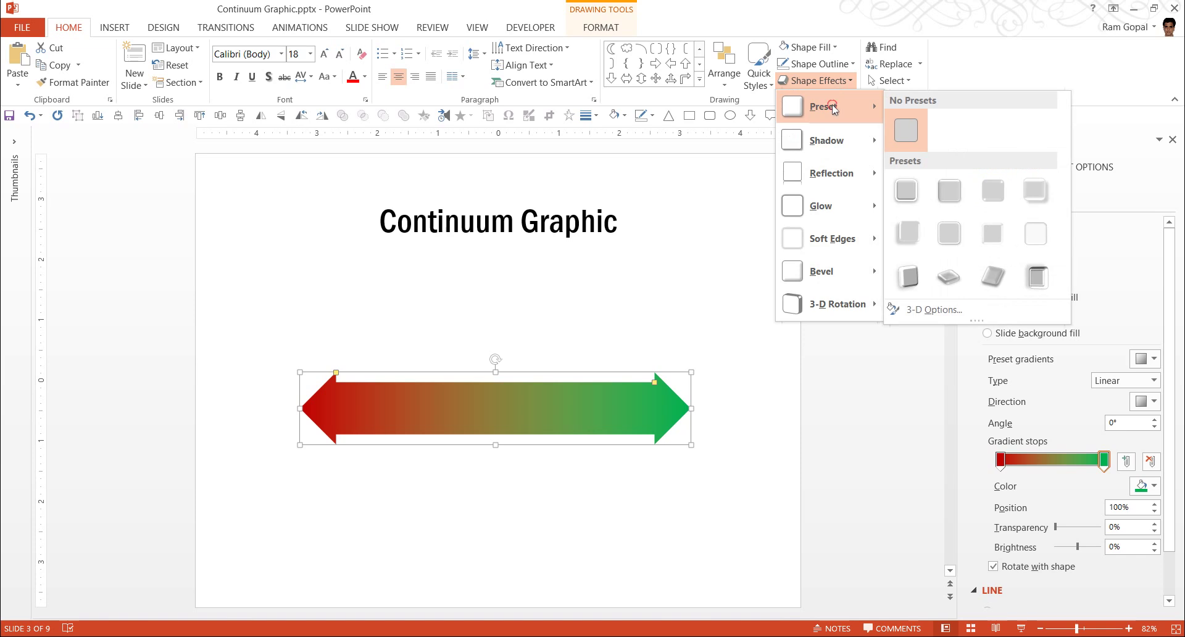
click(950, 191)
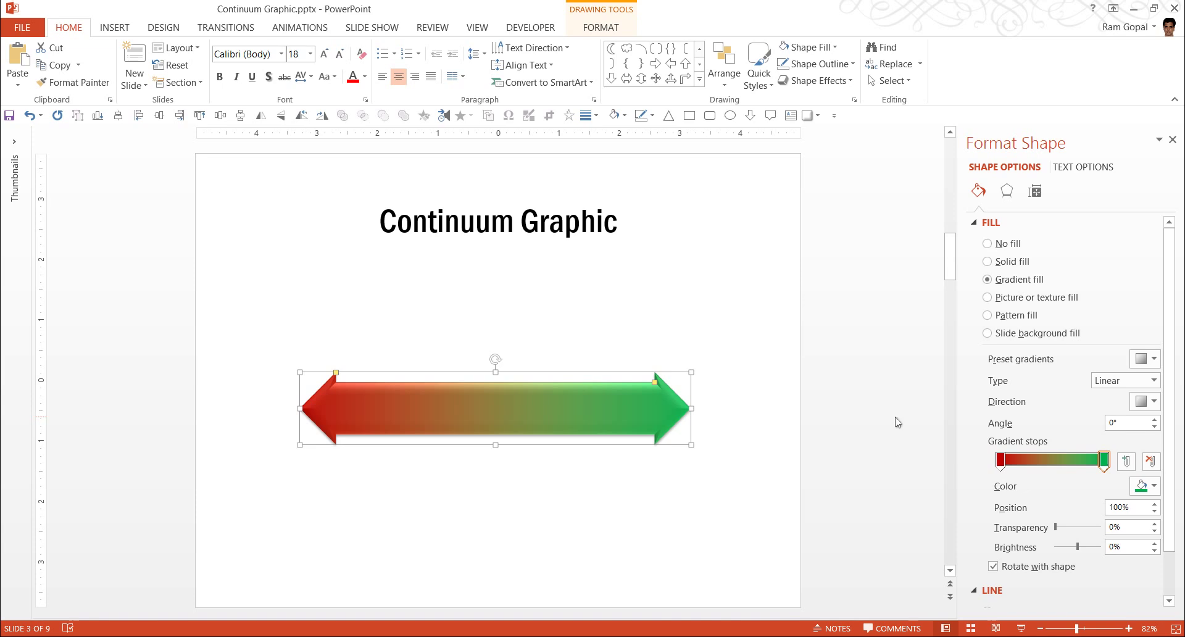
- Keep the Circle top bevel, set its width to 20 pt and select the height
click(1007, 190)
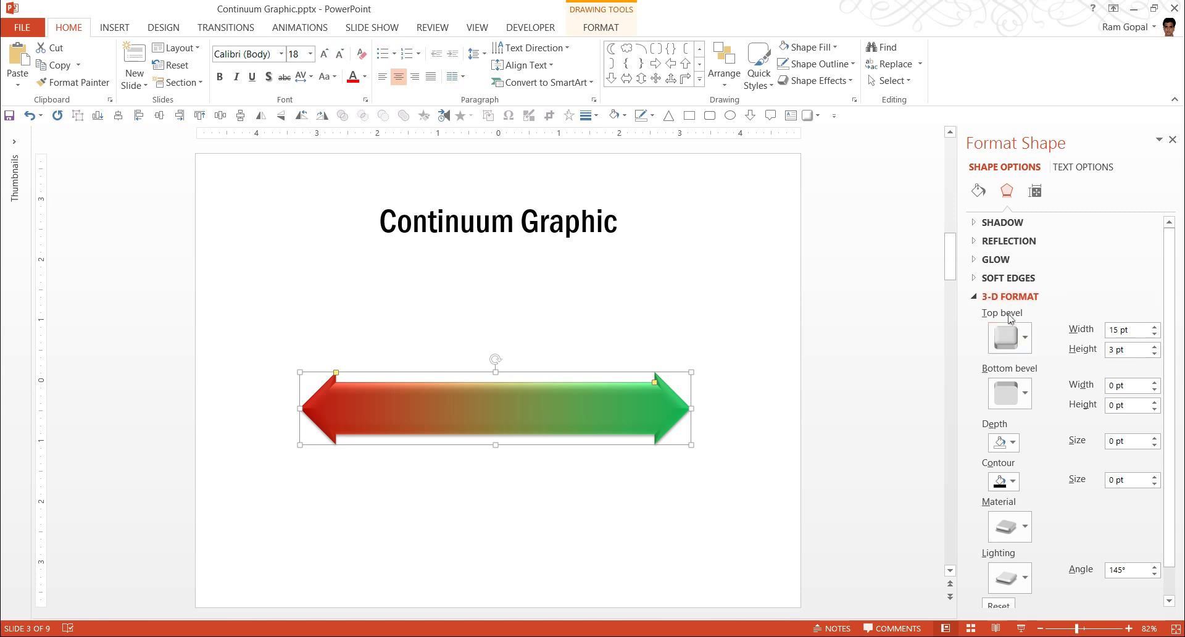
click(1016, 338)
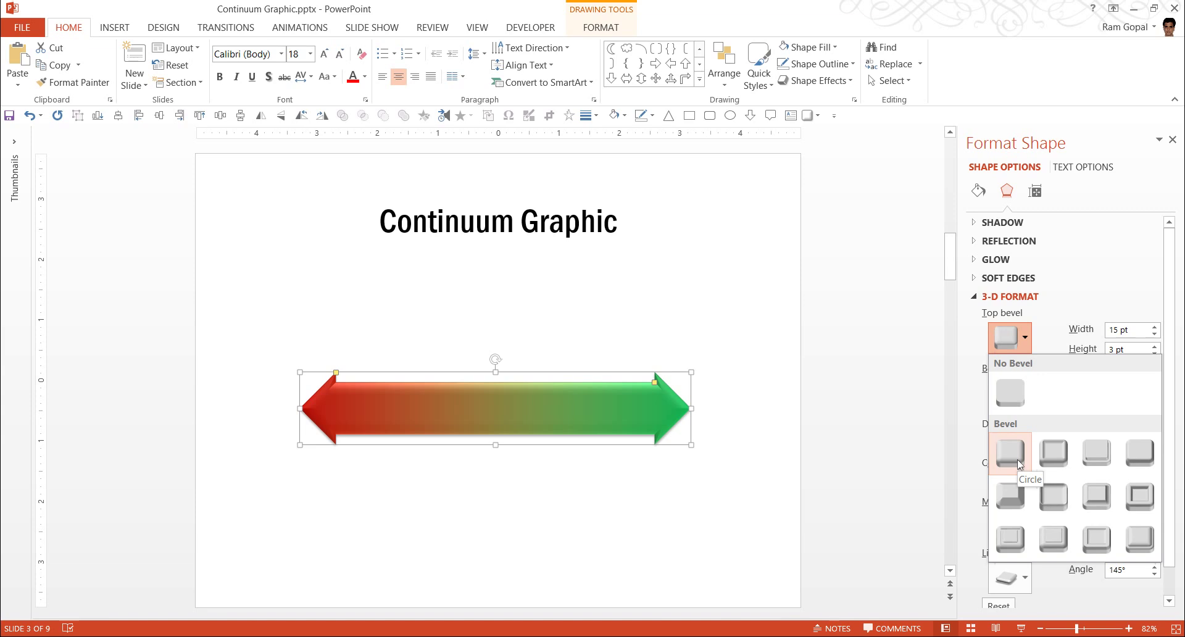
click(872, 343)
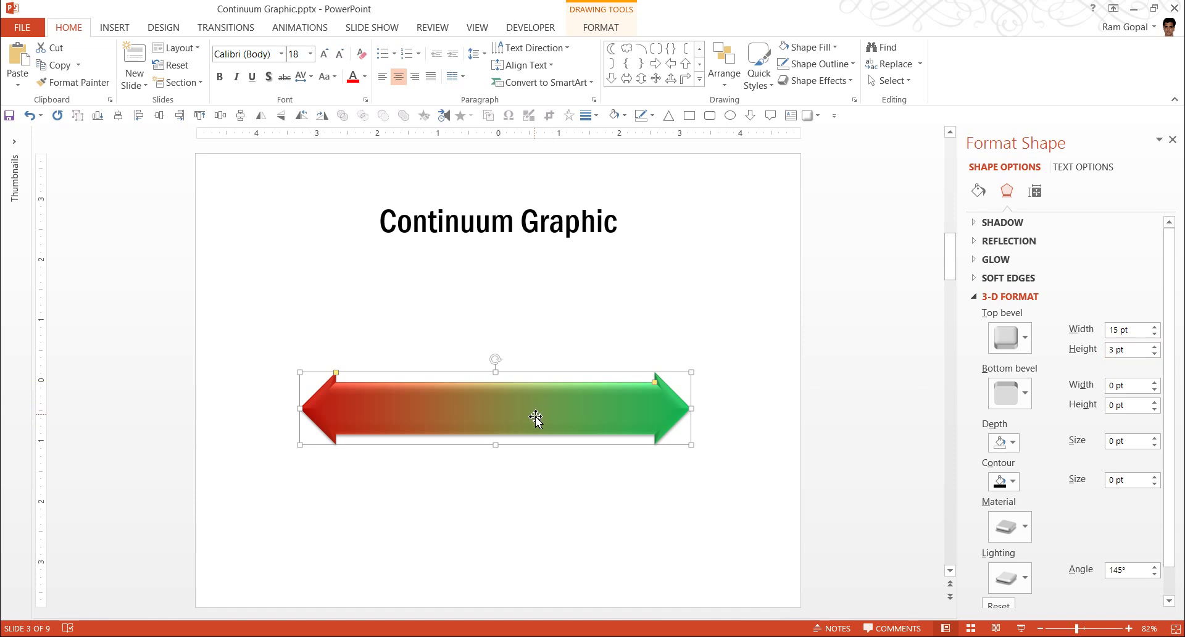
drag(1141, 331, 1063, 331)
text(20)
drag(1141, 353, 1099, 351)
- Change the arrow's top bevel width and height from 20 pt to 25 pt
text(20)
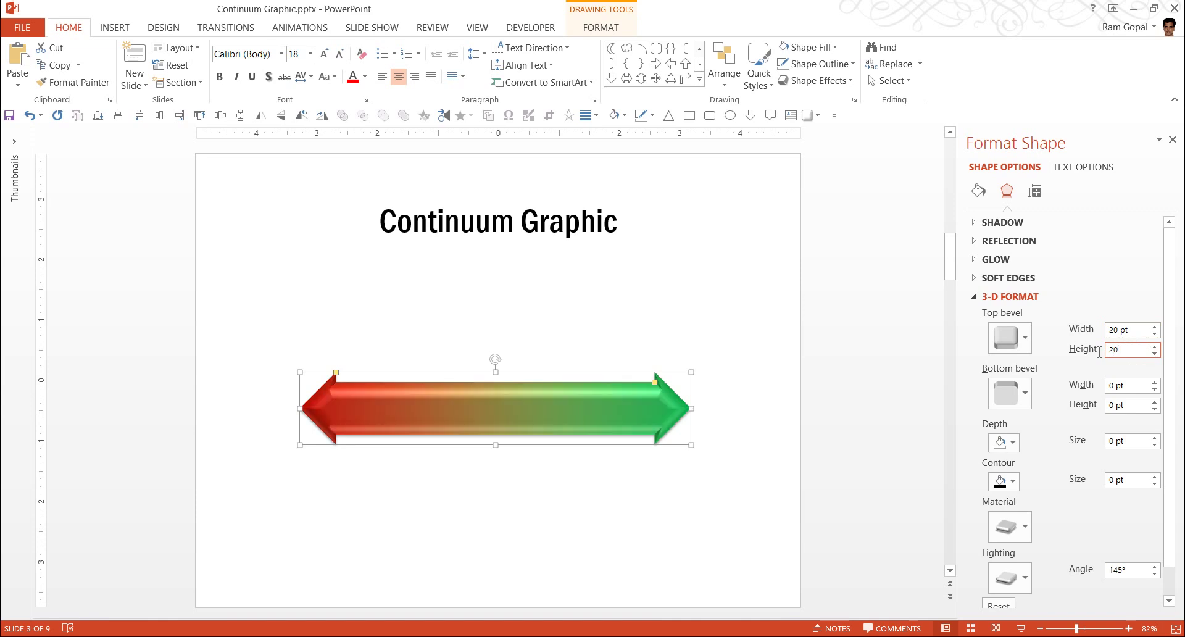
click(709, 427)
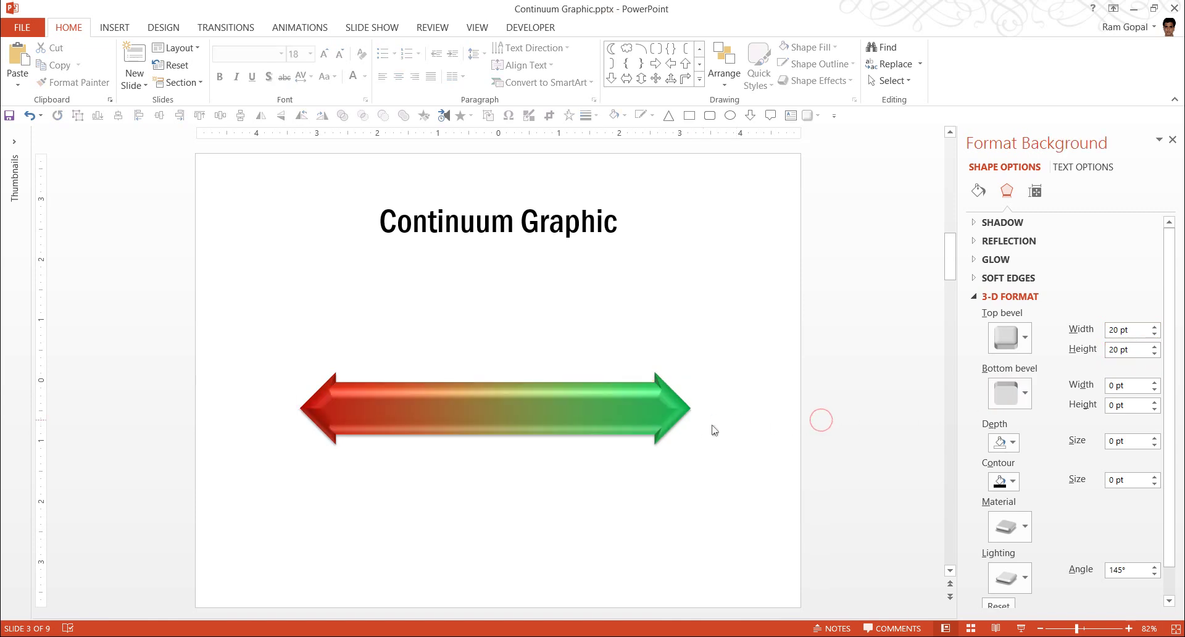
click(568, 408)
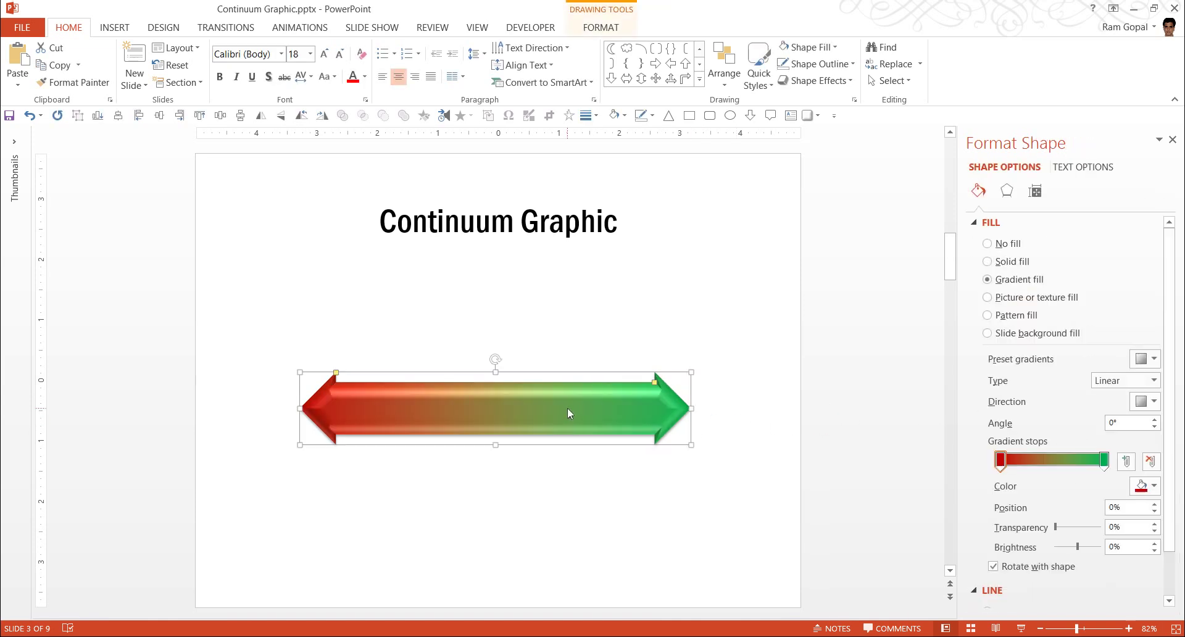
click(1006, 190)
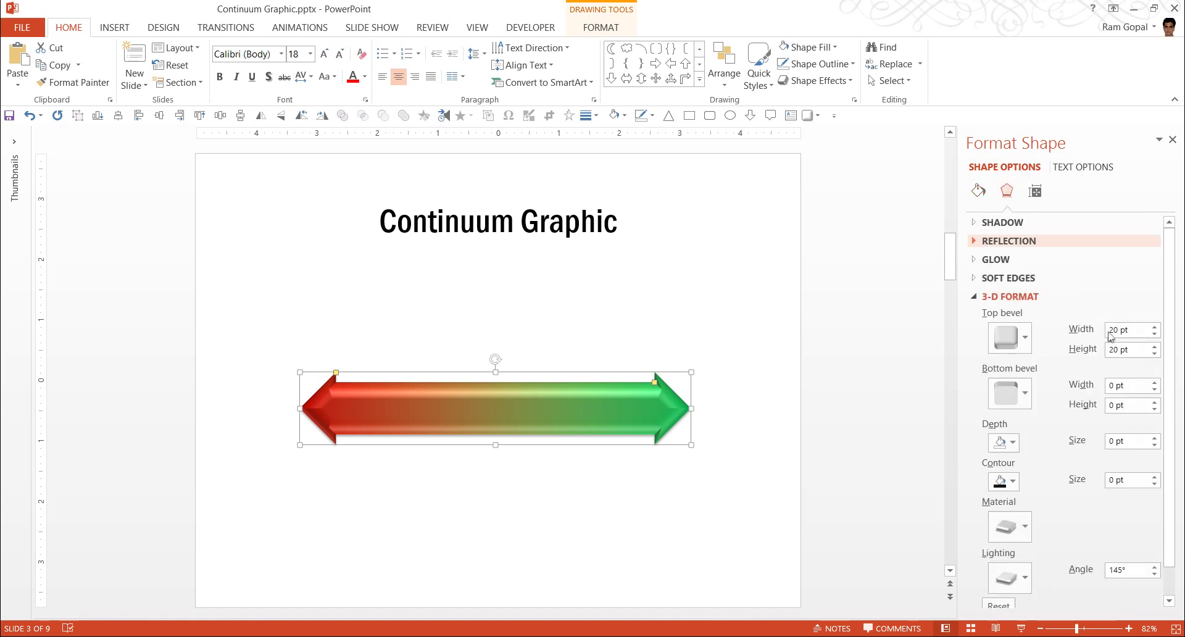
drag(1141, 330, 1055, 334)
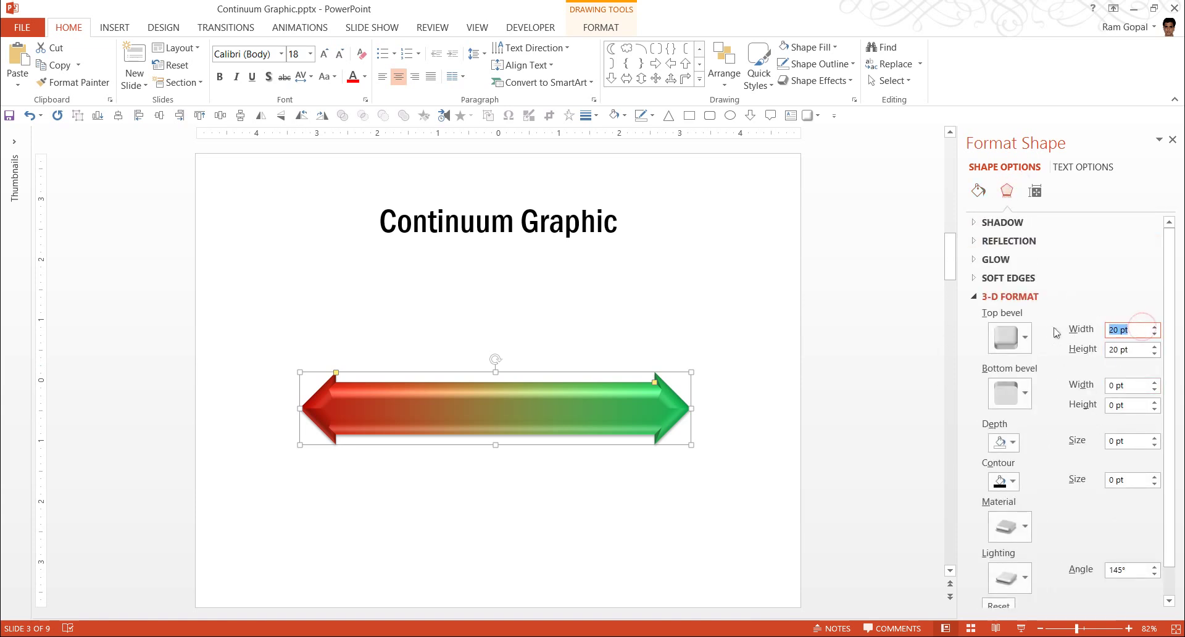
text(25)
drag(1144, 349, 1054, 352)
text(25)
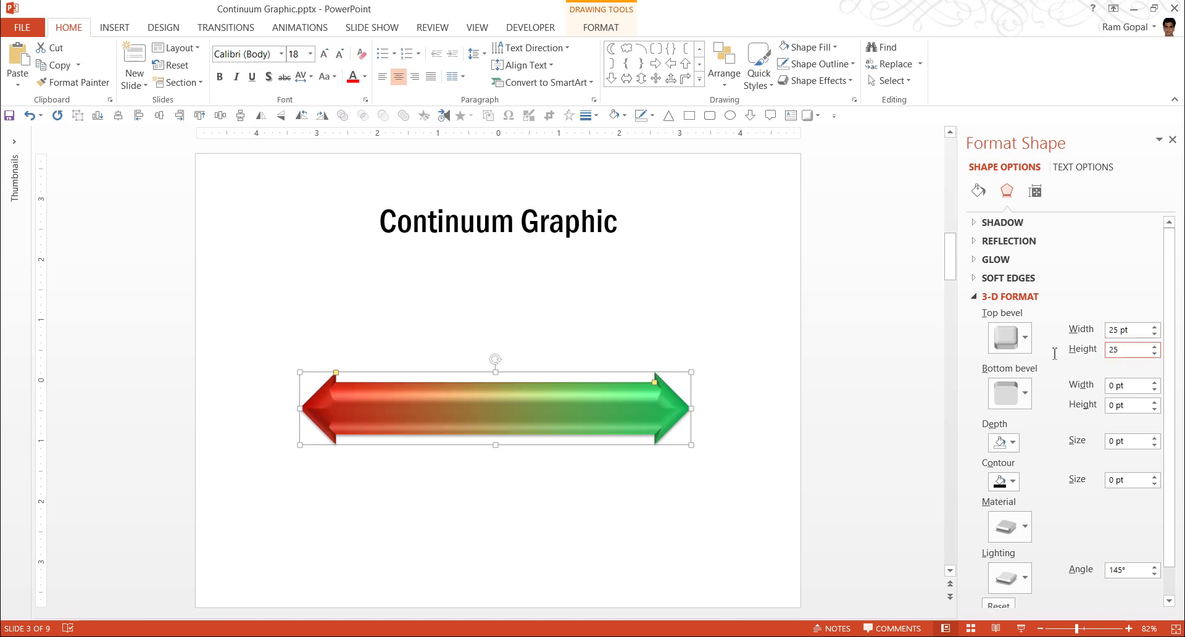
click(776, 405)
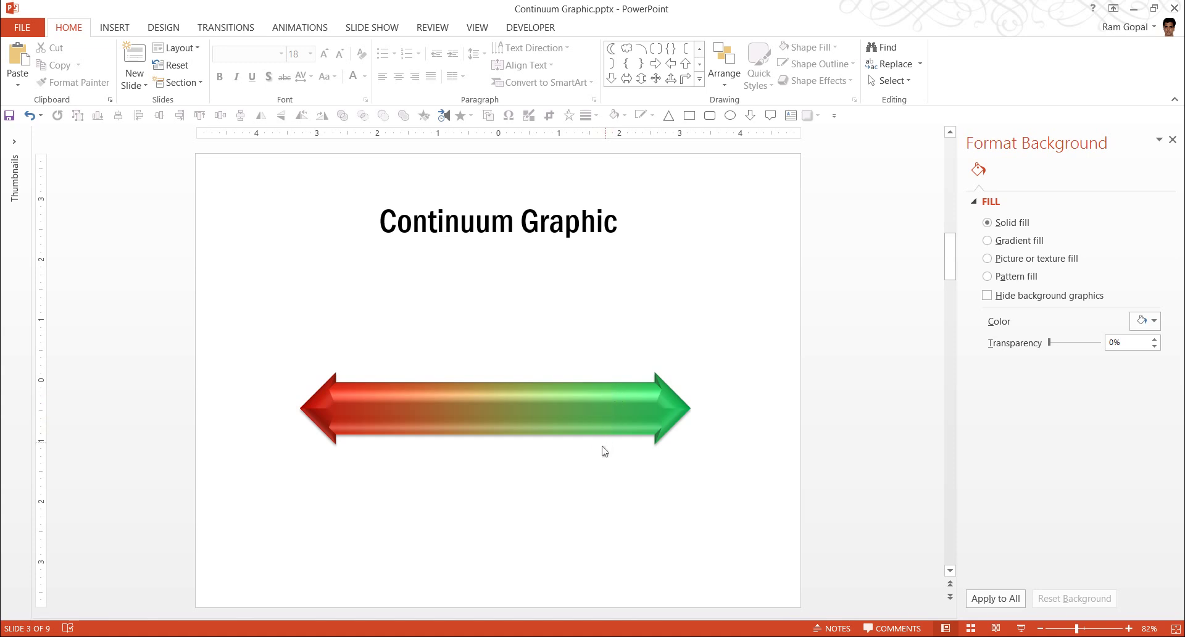
click(592, 408)
- Nudge the arrow and add a text box reading 'Your text here', narrowed to wrap
drag(593, 408, 600, 402)
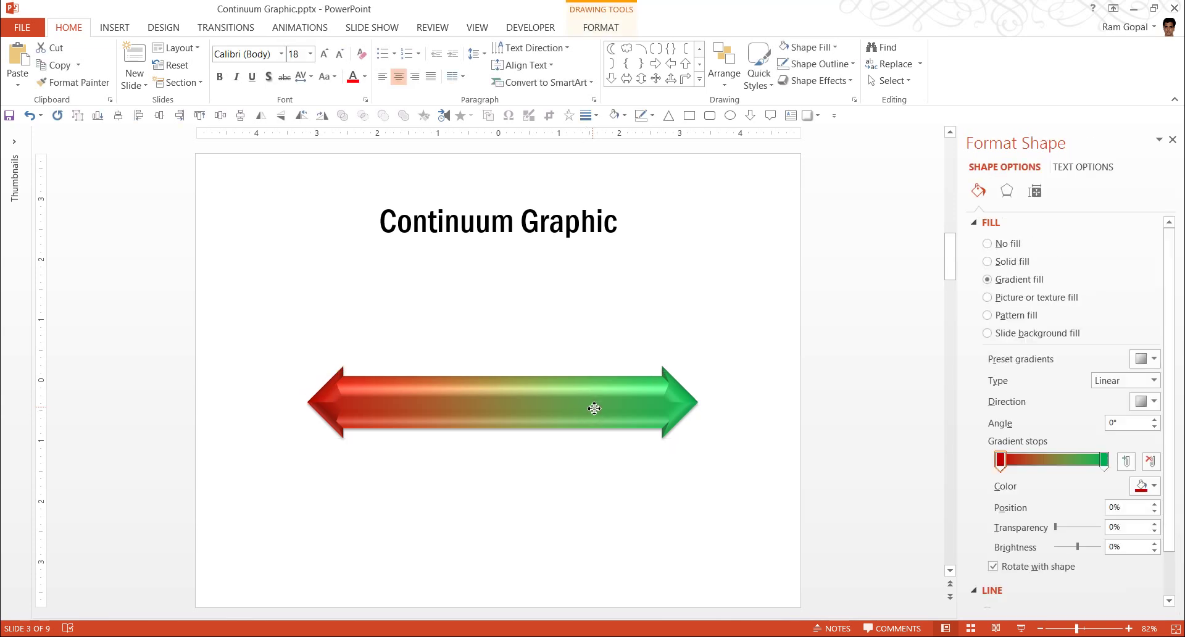
click(699, 79)
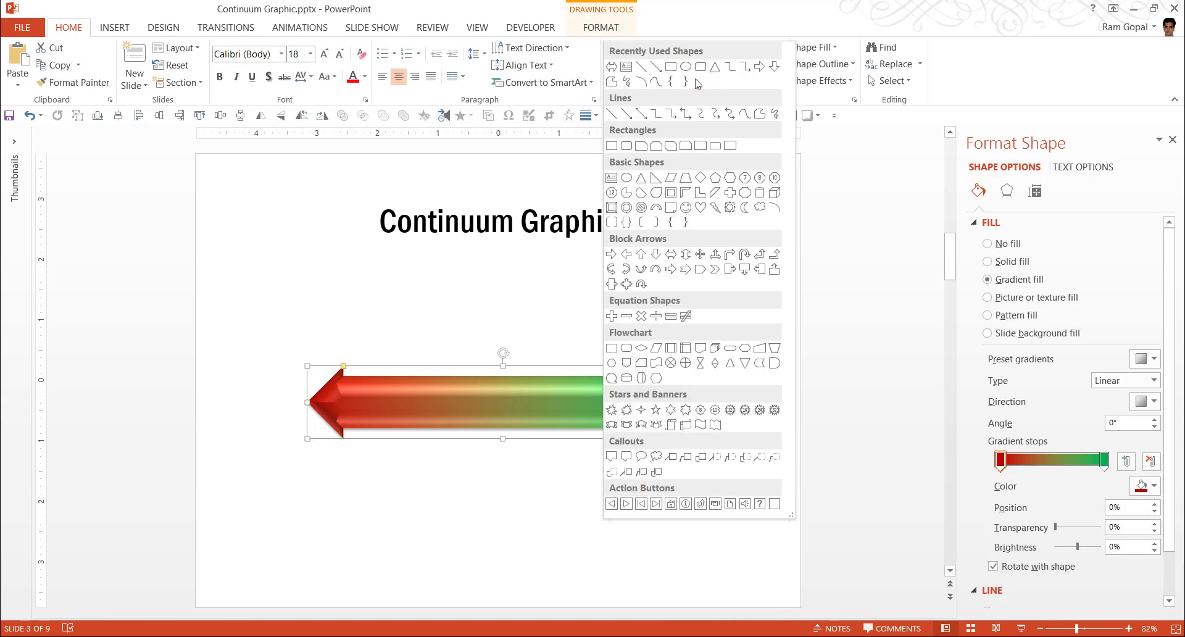
click(612, 165)
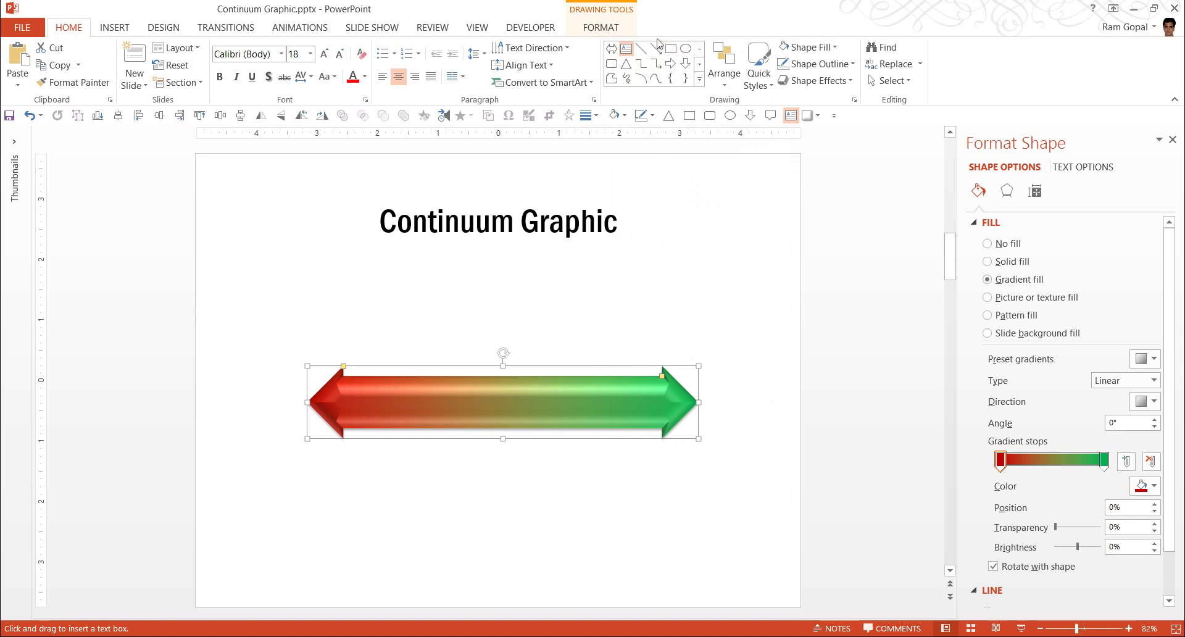
click(699, 79)
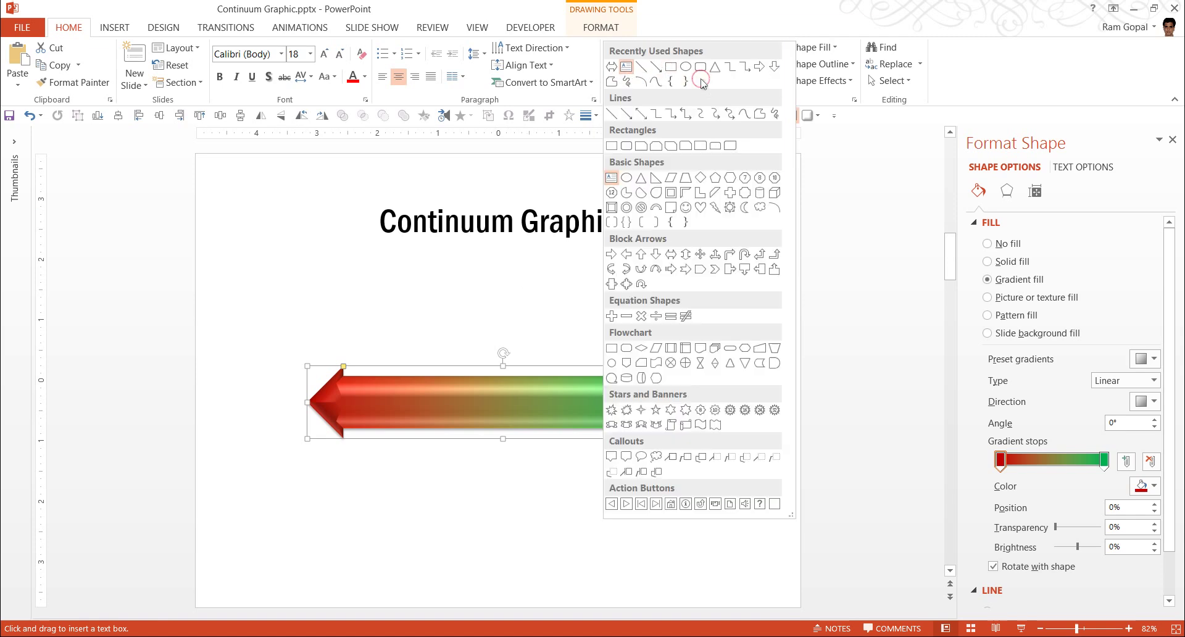
click(612, 179)
click(626, 52)
click(520, 302)
text(Your text here)
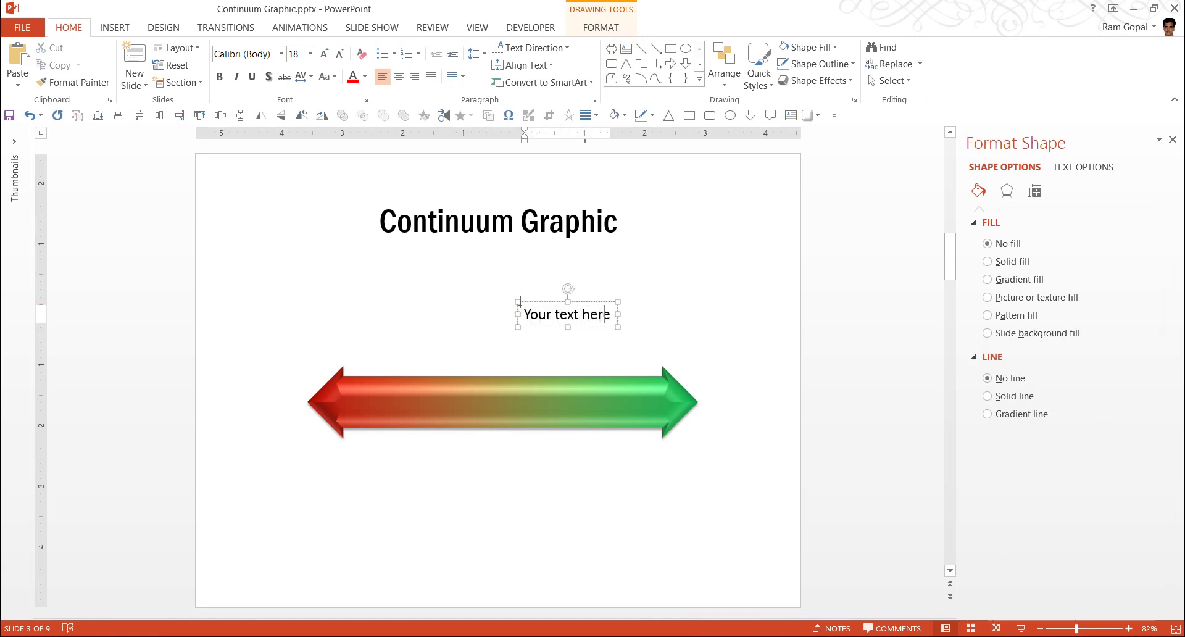
drag(617, 314, 285, 385)
- Make the label 20 pt right-aligned and place a left-aligned copy at the arrow's right end
click(324, 54)
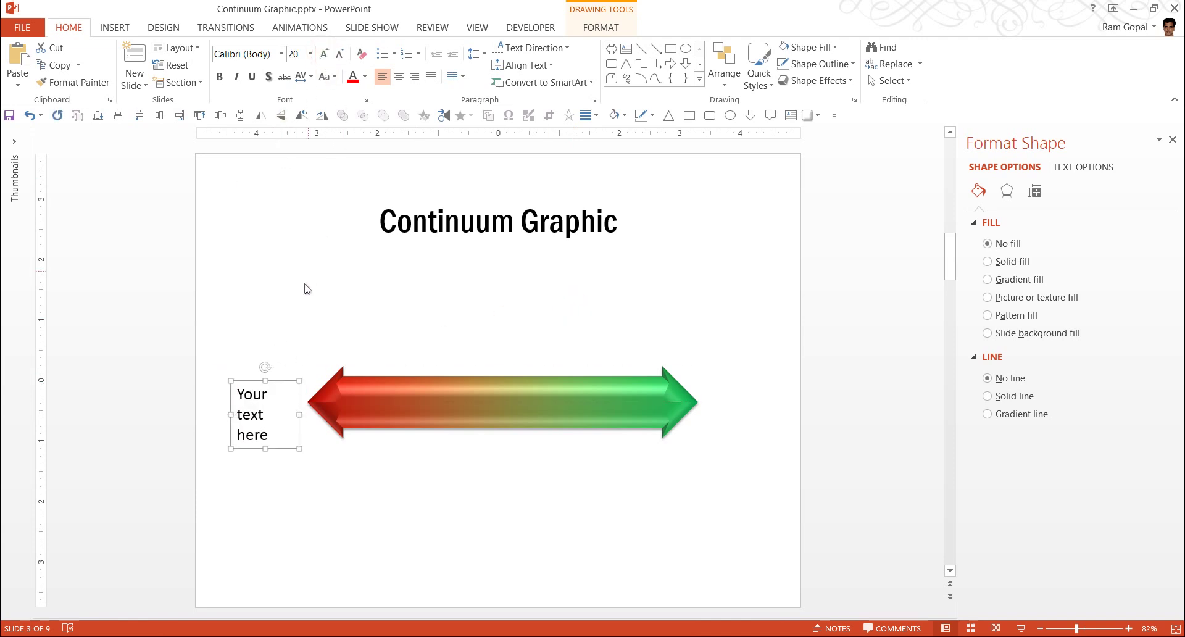
click(415, 75)
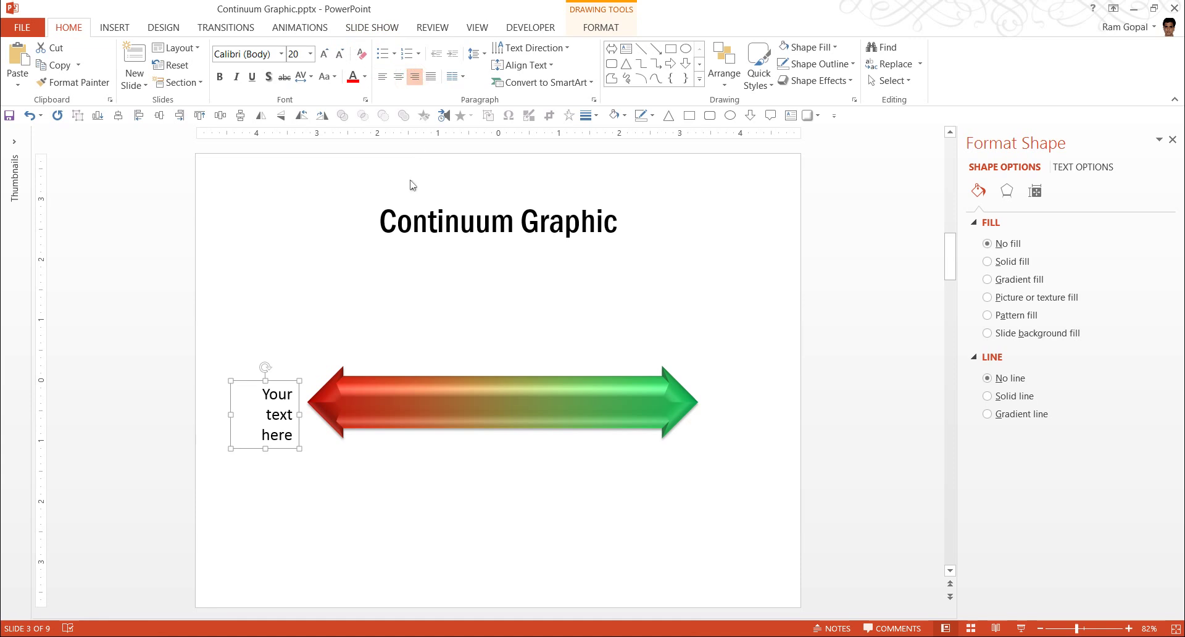
drag(232, 415, 221, 413)
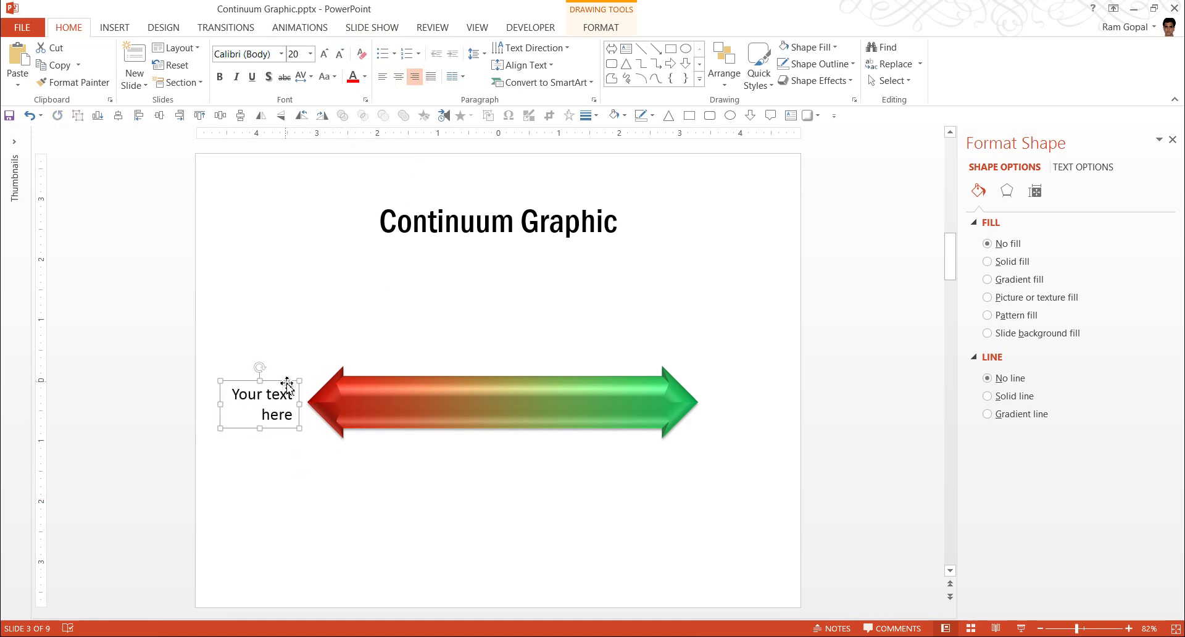
drag(287, 384, 764, 389)
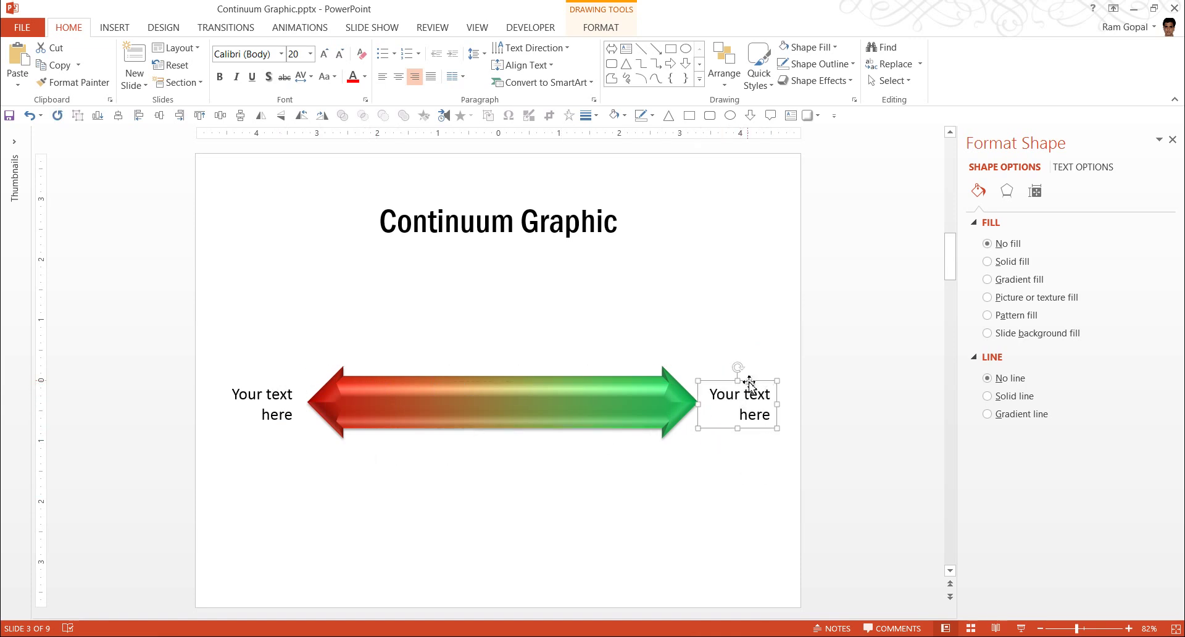
click(383, 77)
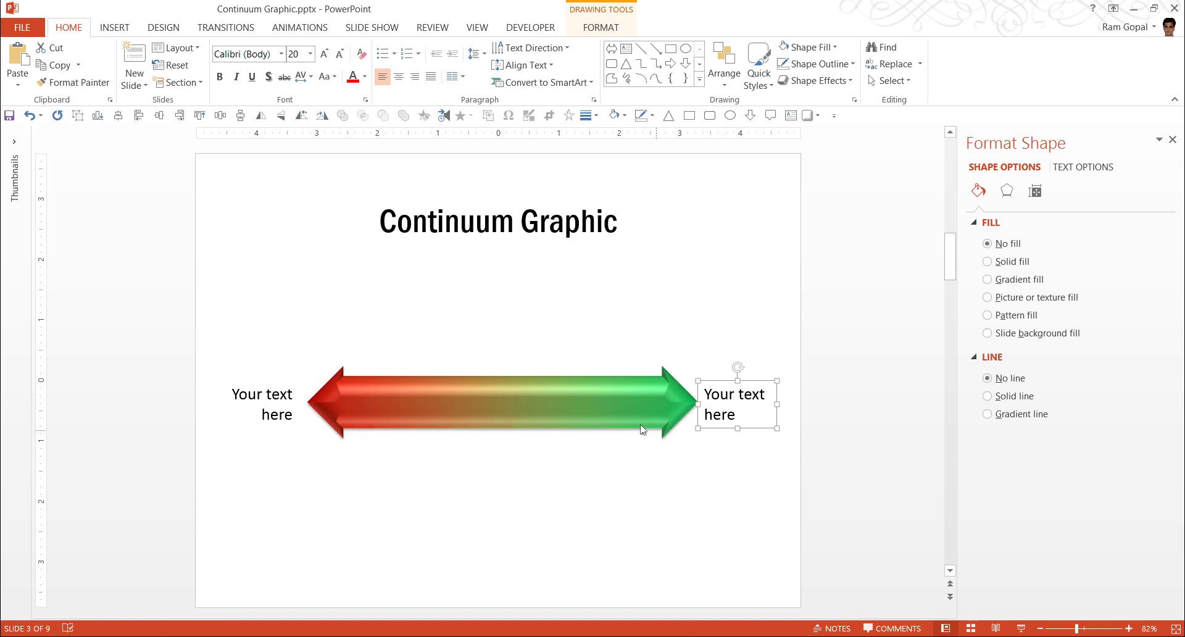
click(705, 316)
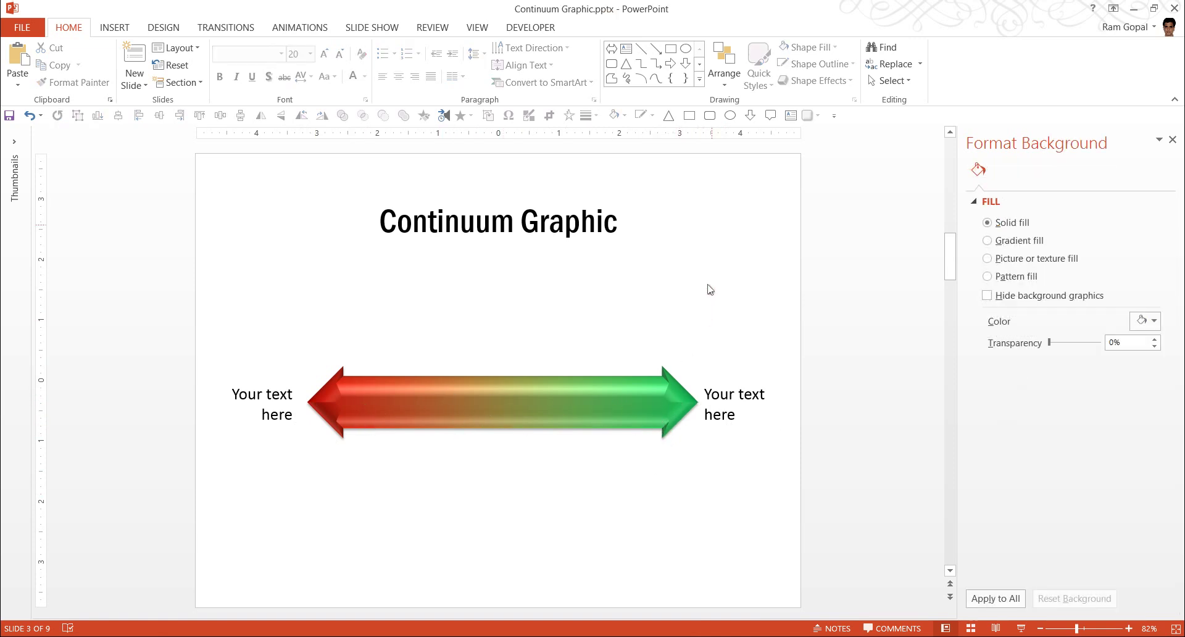
- Insert a small circle and fill it white
click(385, 333)
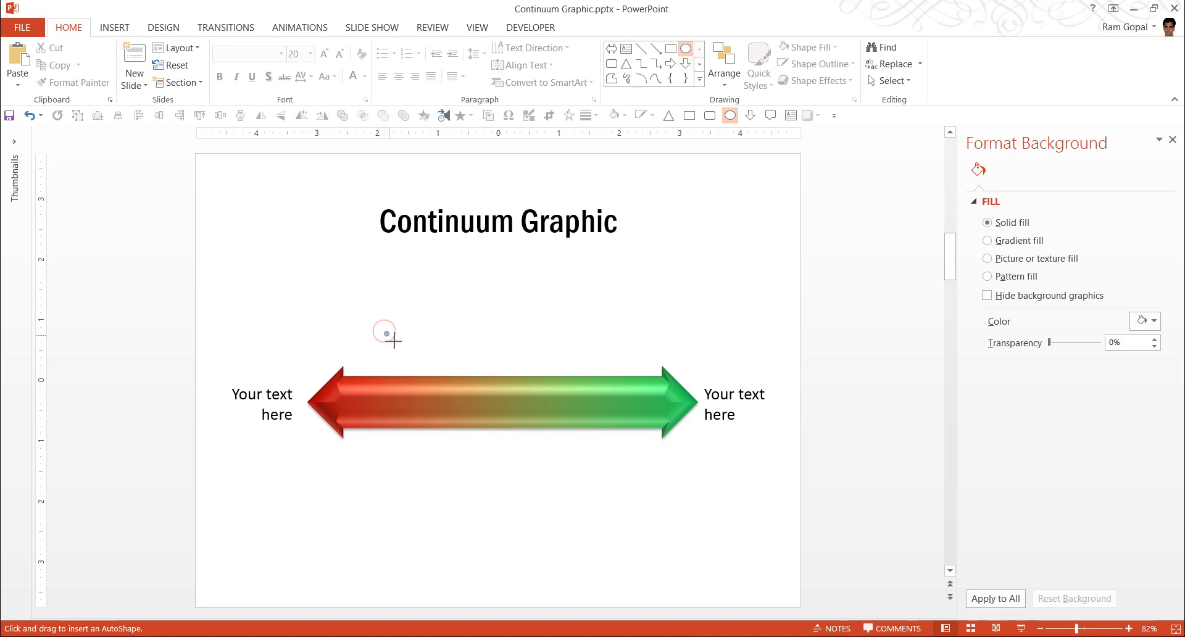
click(699, 79)
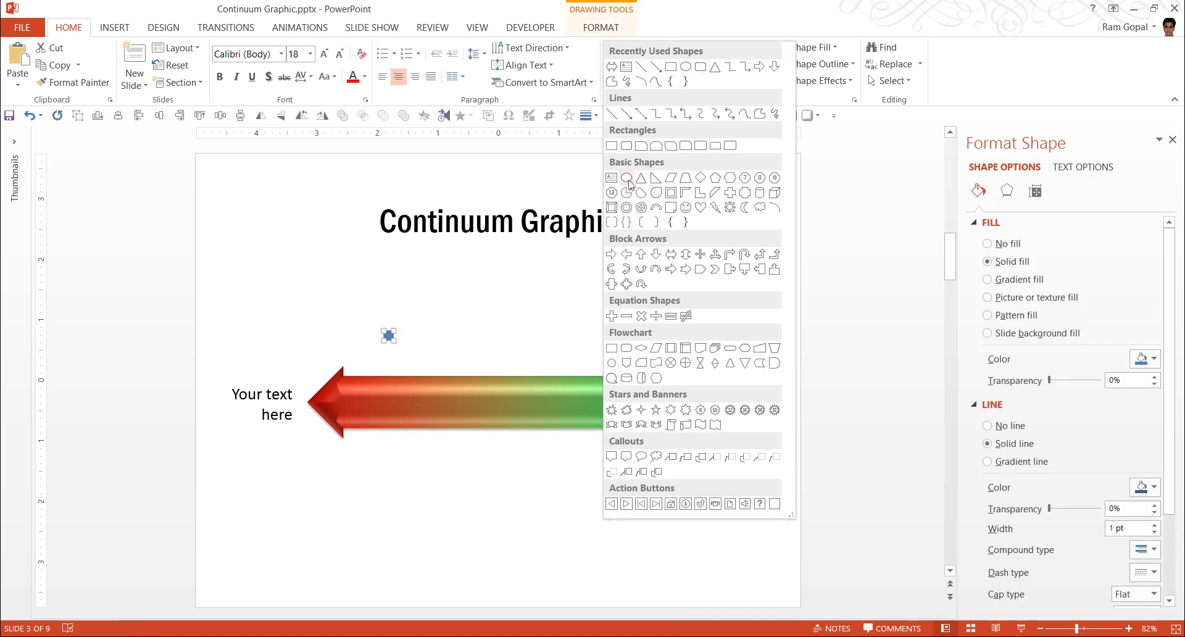
click(456, 321)
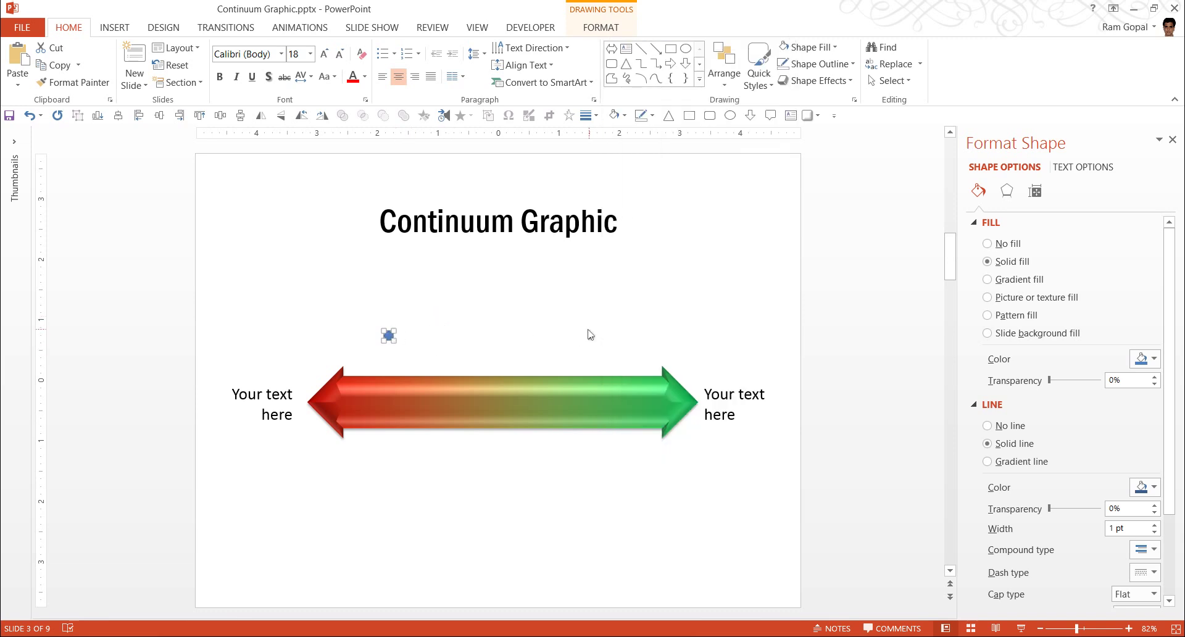
click(809, 47)
click(782, 81)
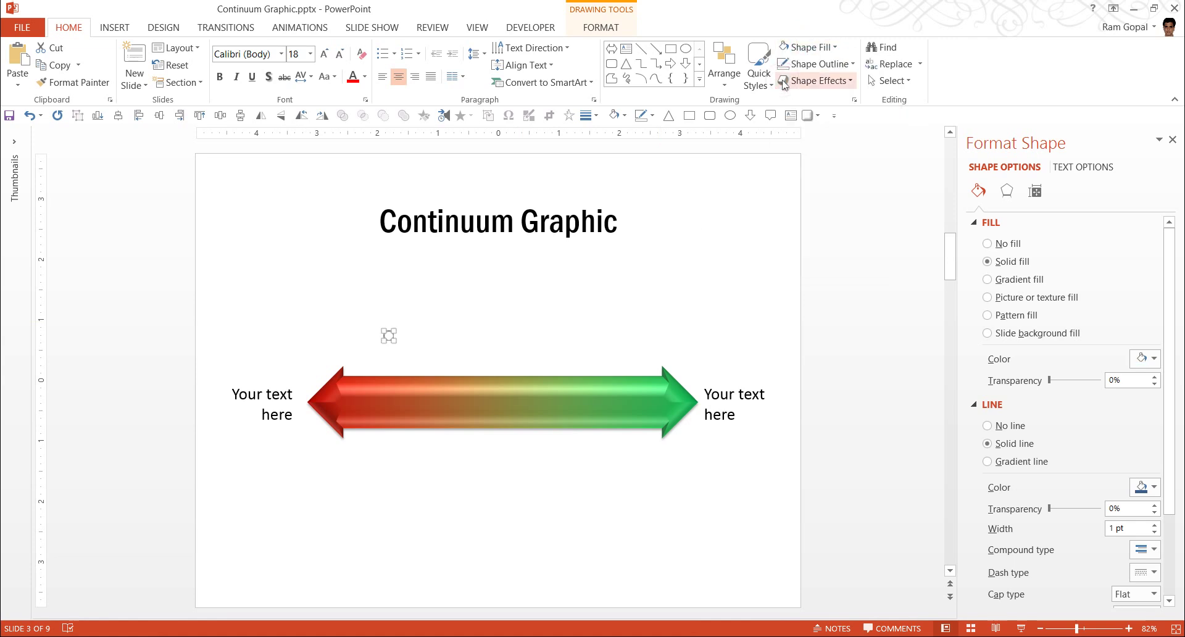
- Apply a preset effect to the circle and place it on the arrow's red left part
click(818, 80)
mouse_move(825, 111)
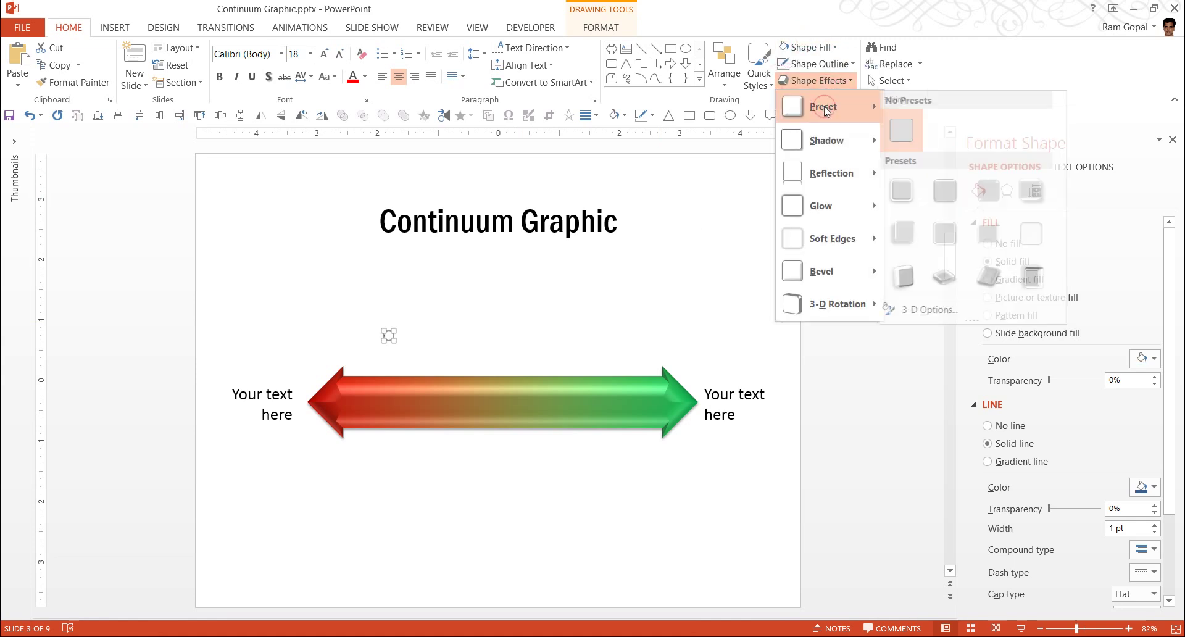
click(942, 191)
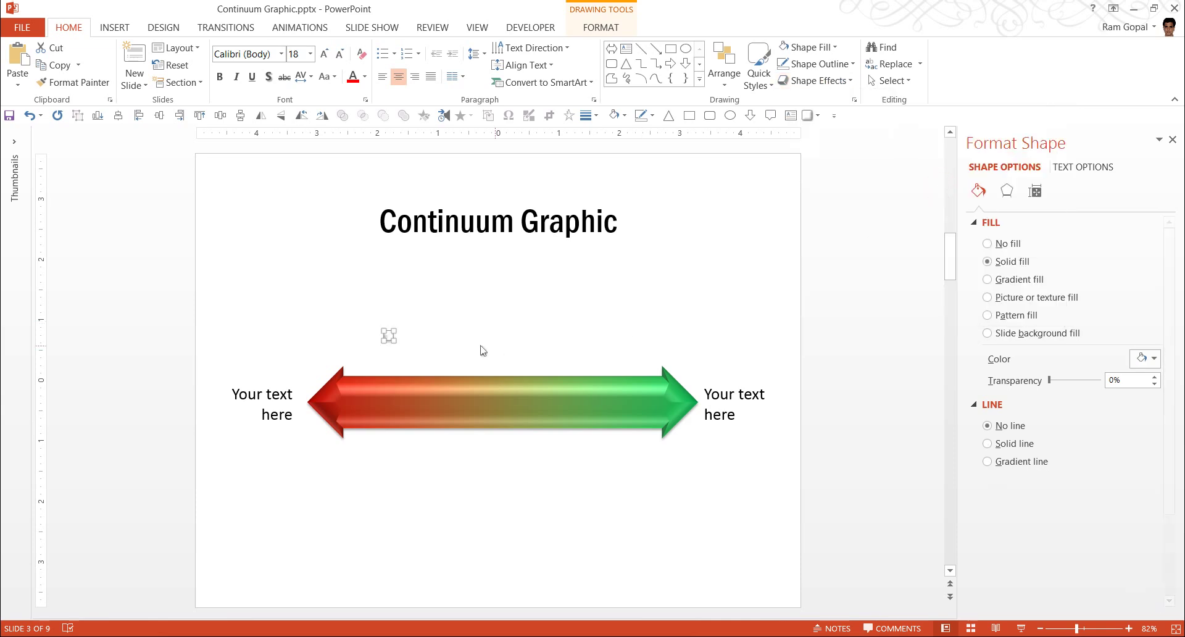
drag(390, 338, 431, 405)
drag(463, 479, 417, 378)
key(Delete)
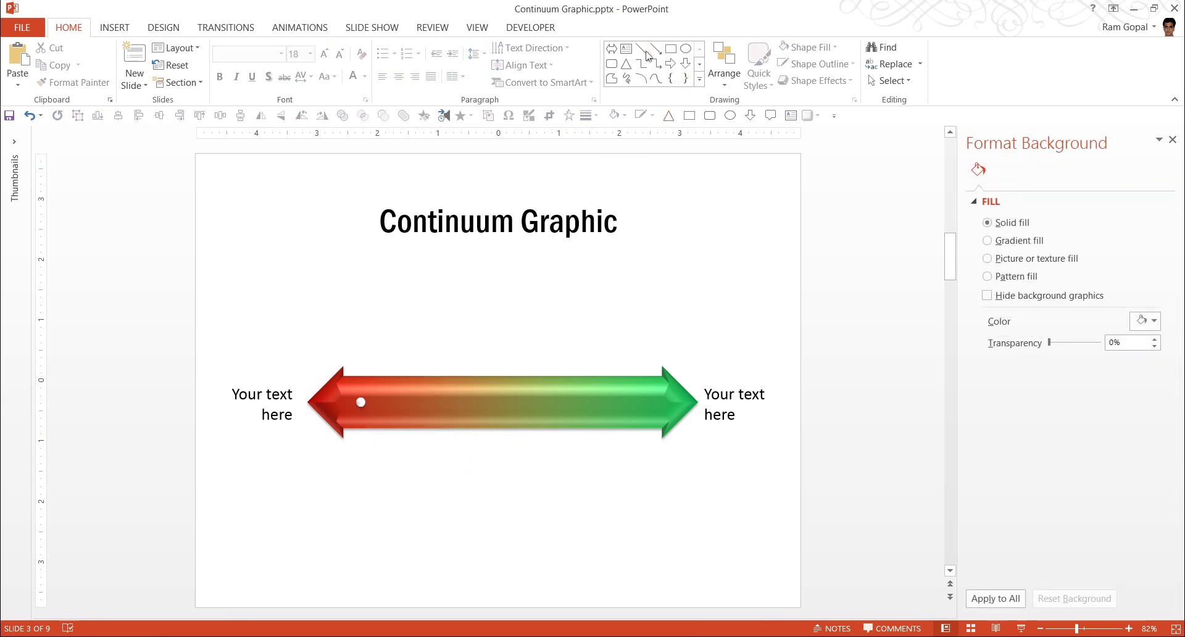
- Draw a dark grey 1½ pt vertical line down from the first dot
click(697, 80)
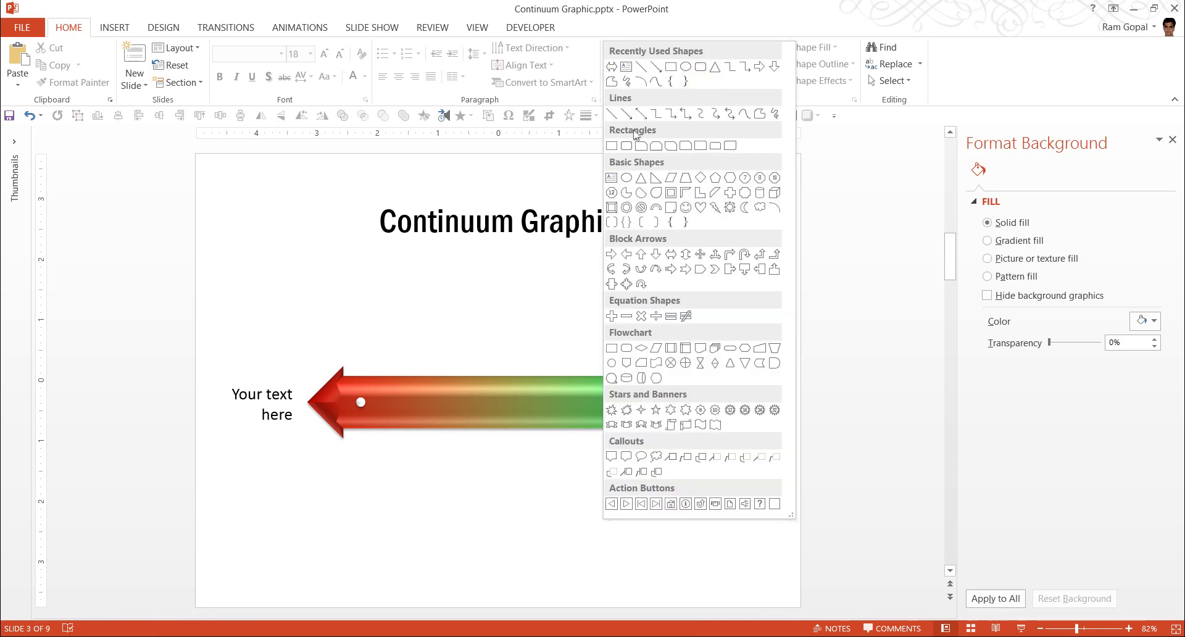
click(613, 114)
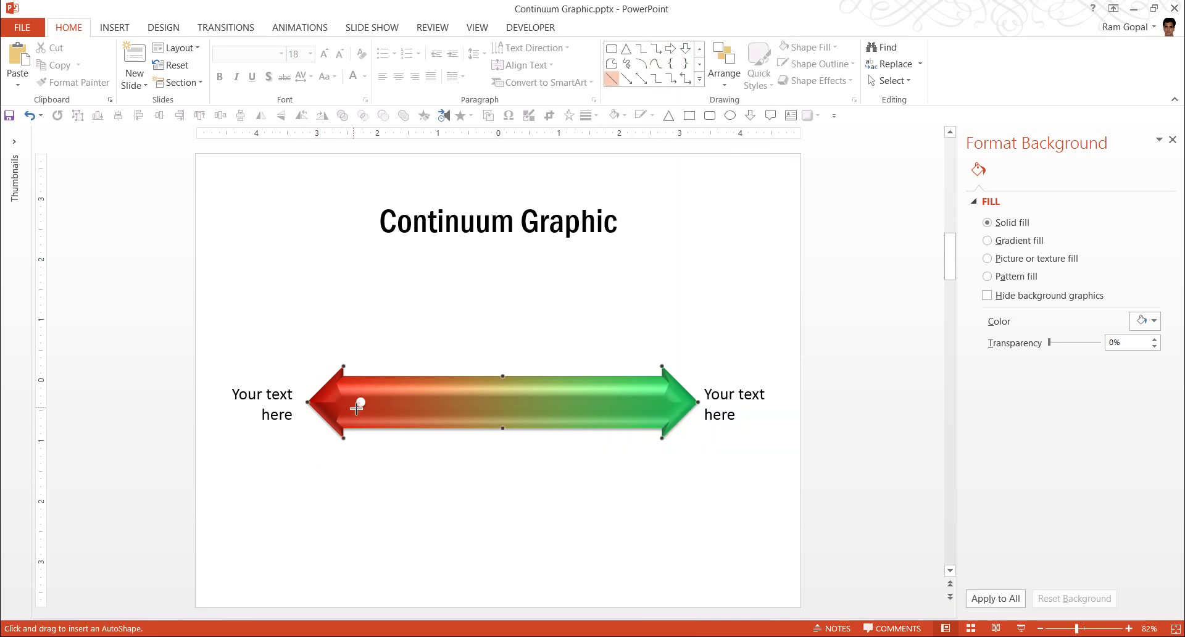
drag(361, 402, 359, 488)
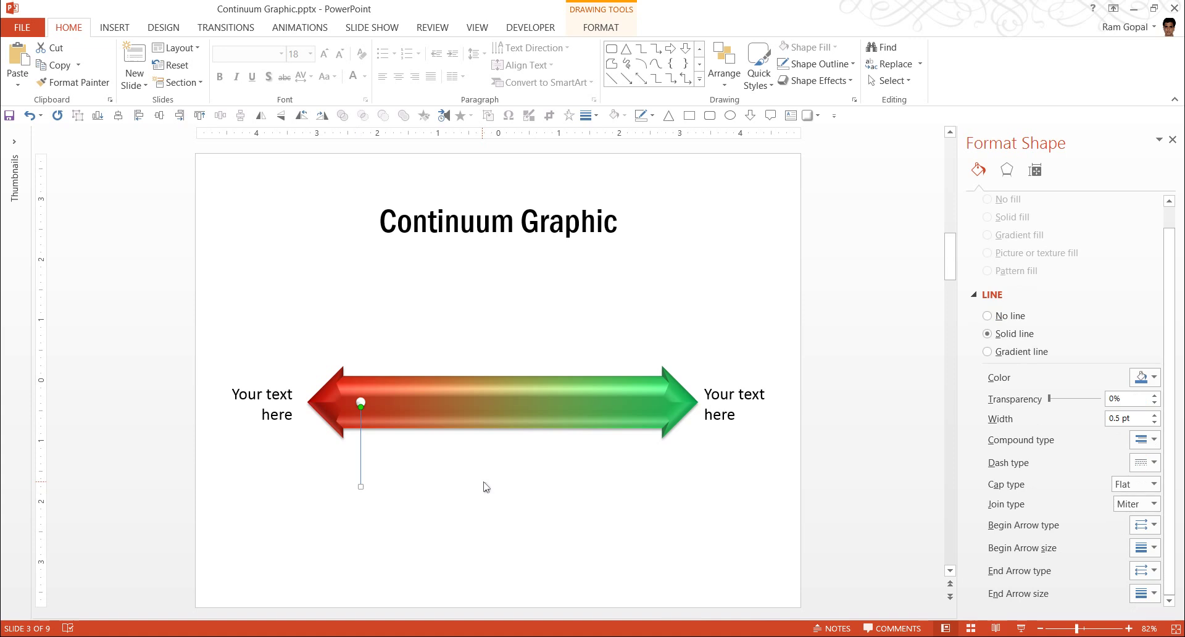
click(816, 63)
click(794, 132)
click(594, 116)
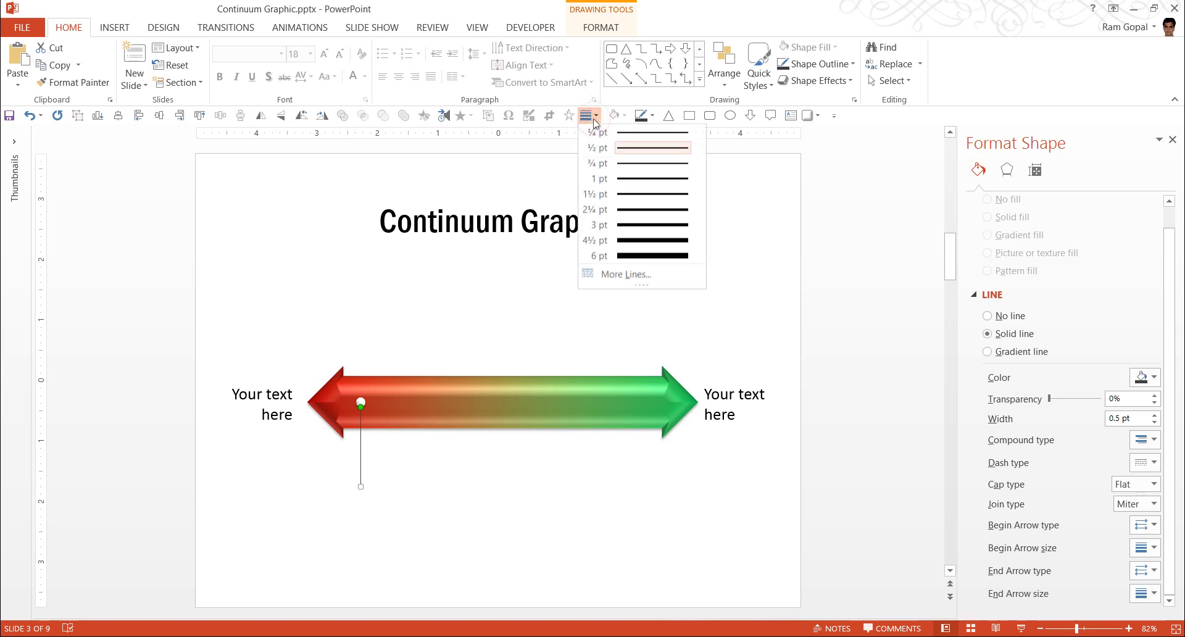
click(645, 194)
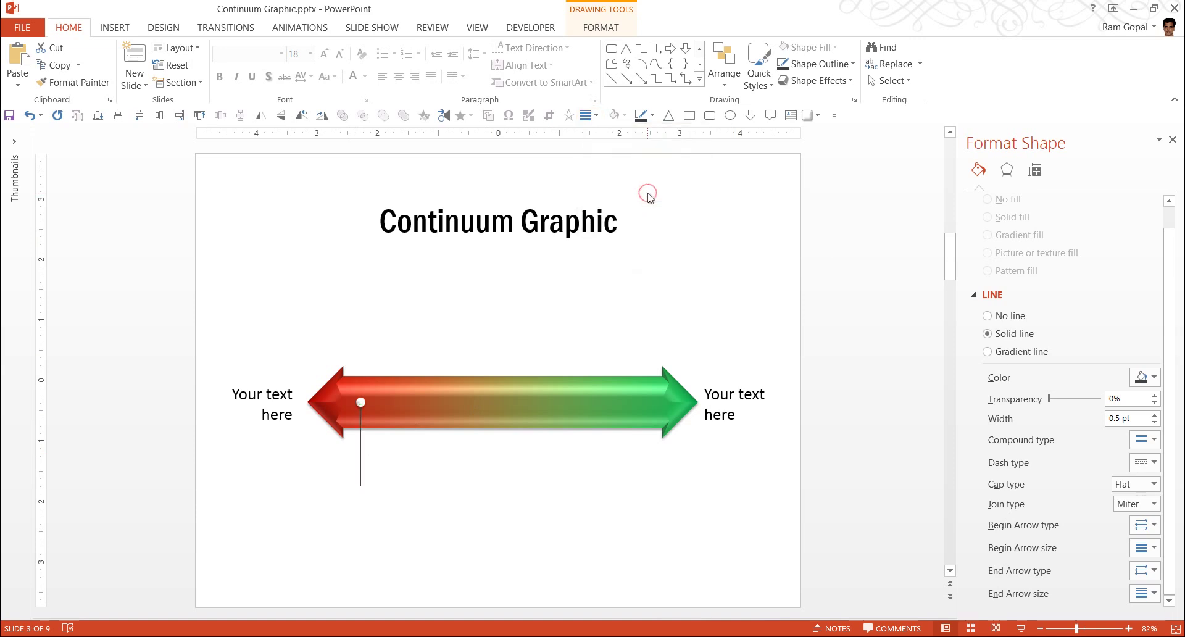
- Give the leader line a dashed style, then select it together with the dot
click(806, 64)
mouse_move(859, 251)
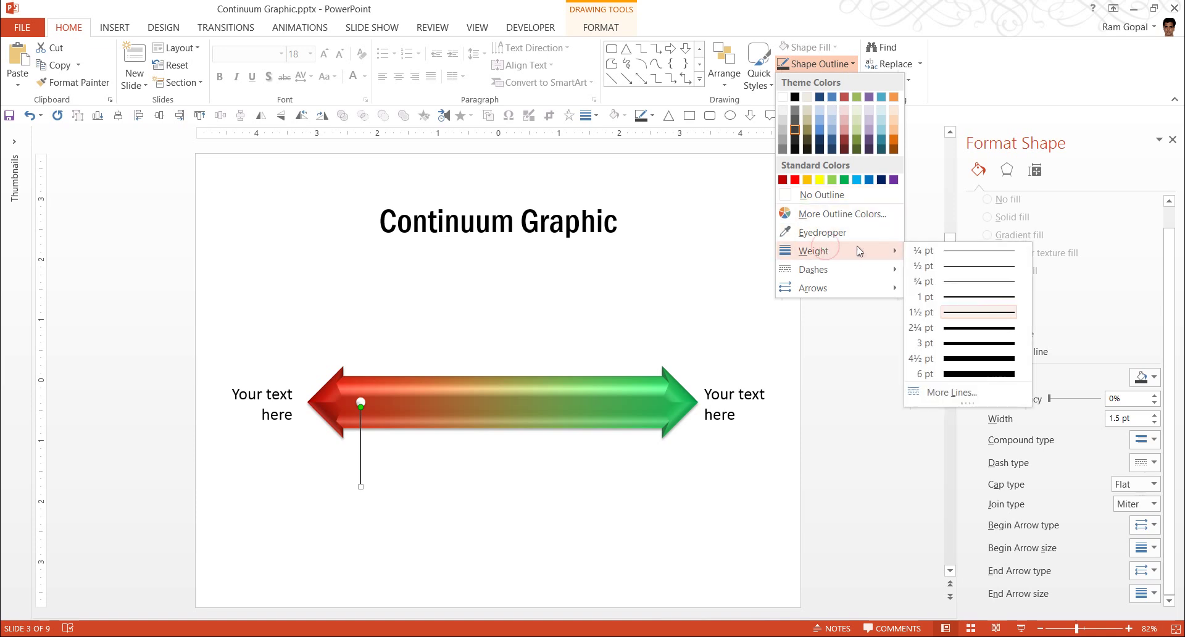
click(967, 316)
click(378, 497)
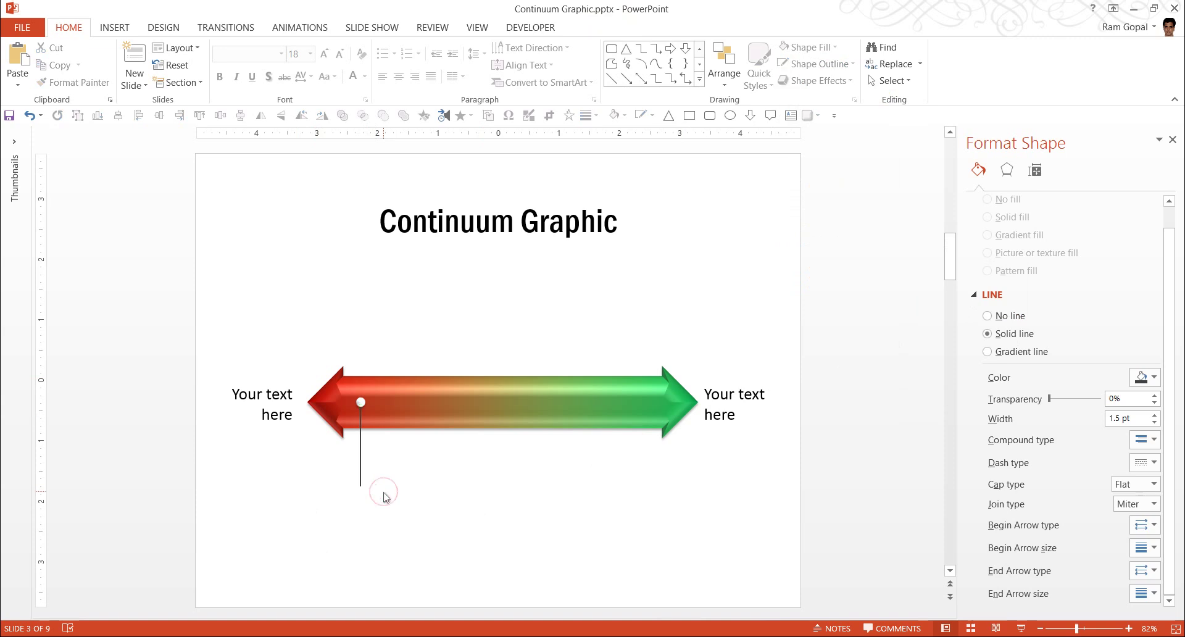
click(363, 485)
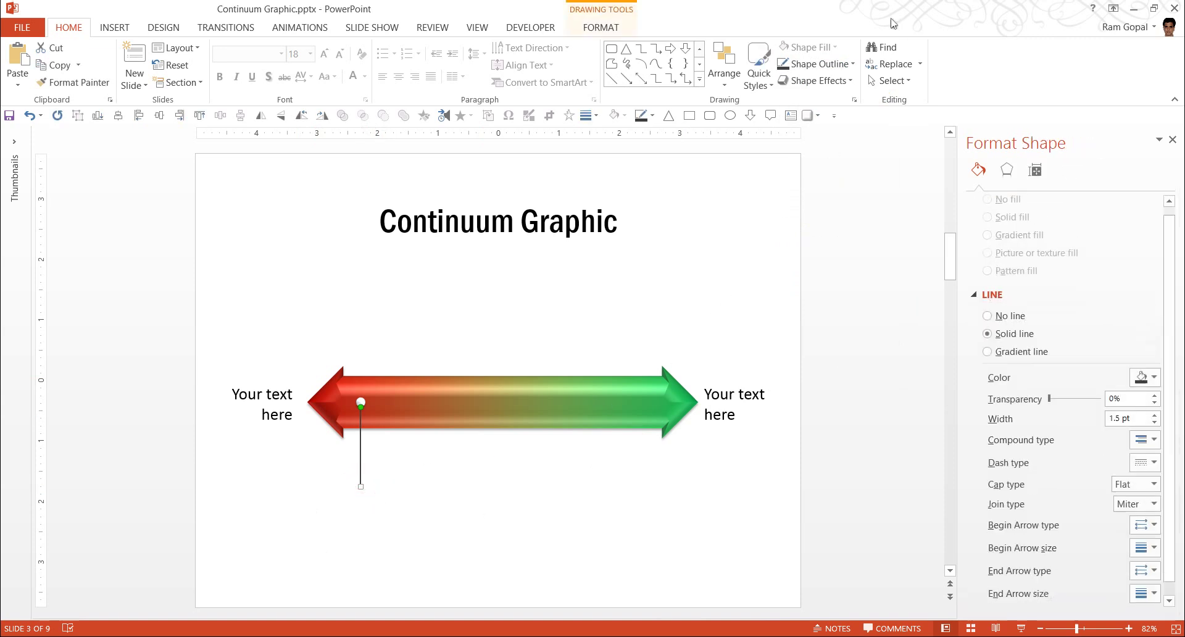
click(824, 64)
mouse_move(854, 269)
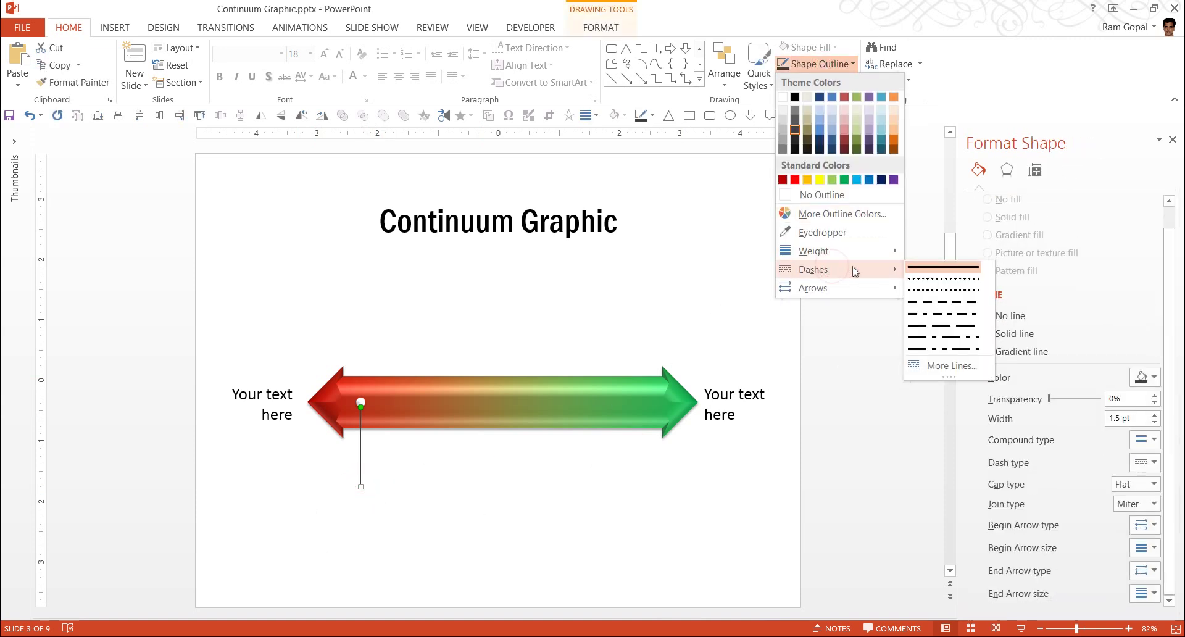
click(929, 291)
drag(397, 543, 349, 376)
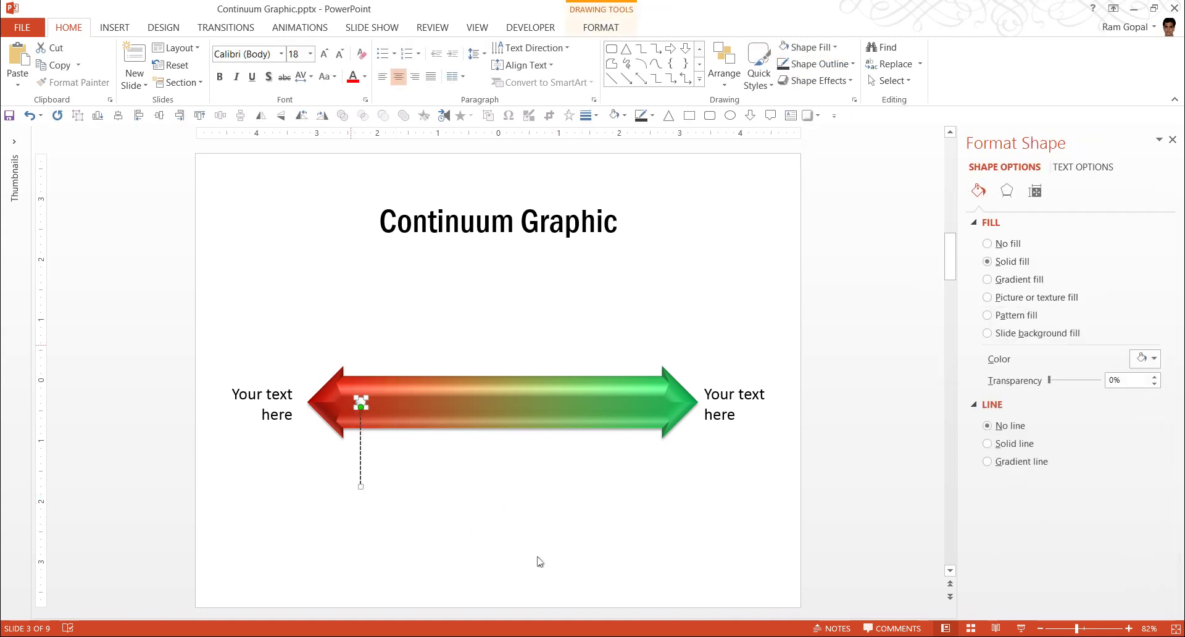
- Group the dot and leader with Ctrl+G and copy the marker further along the arrow
key(ctrl+g)
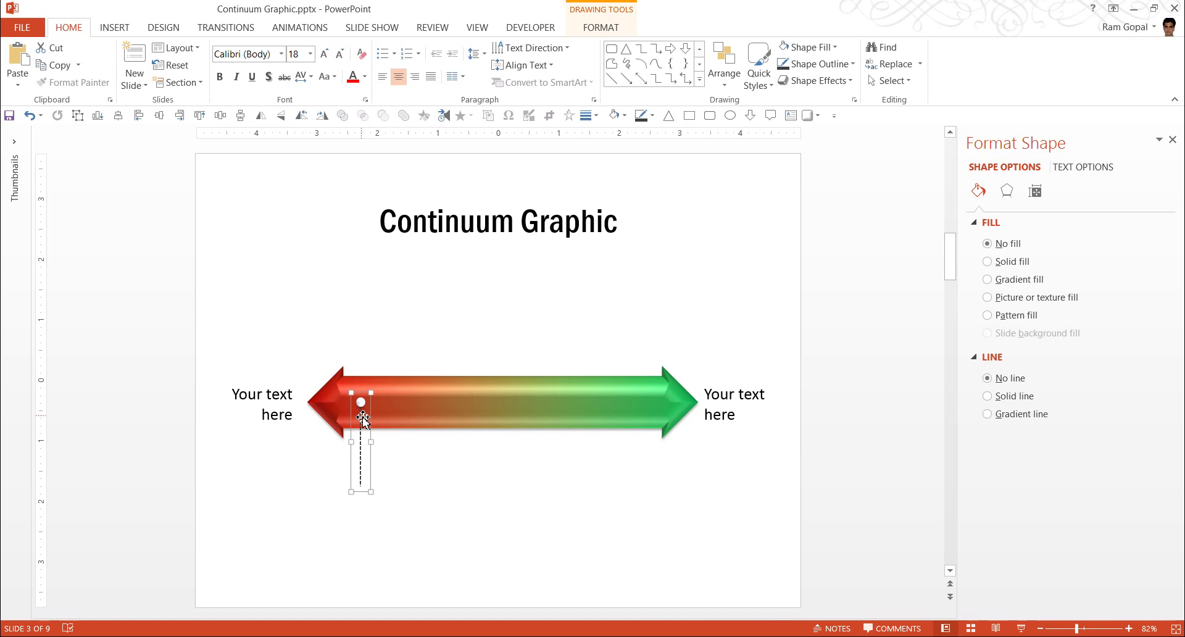
drag(363, 418, 449, 418)
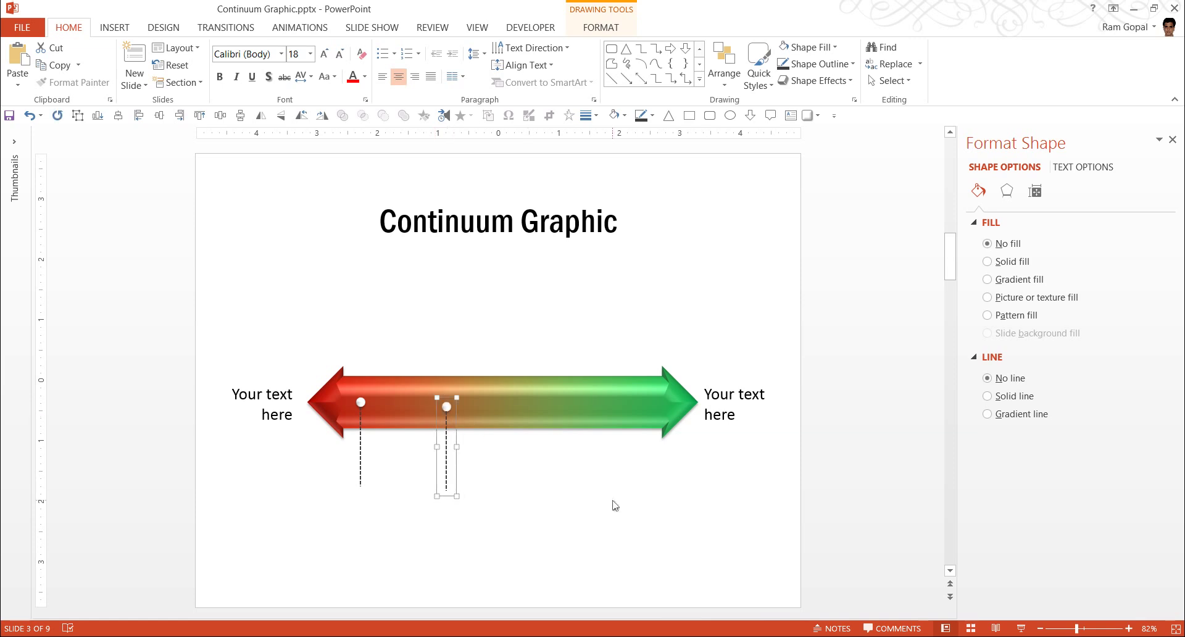
click(520, 507)
click(456, 410)
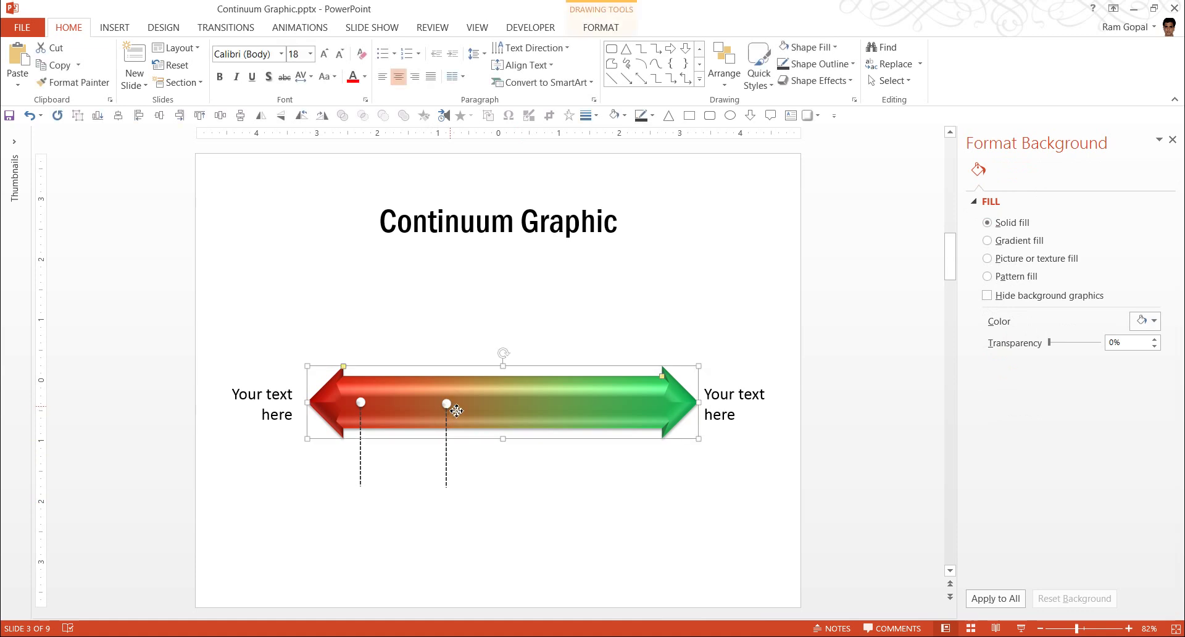
click(447, 407)
key(ctrl+v)
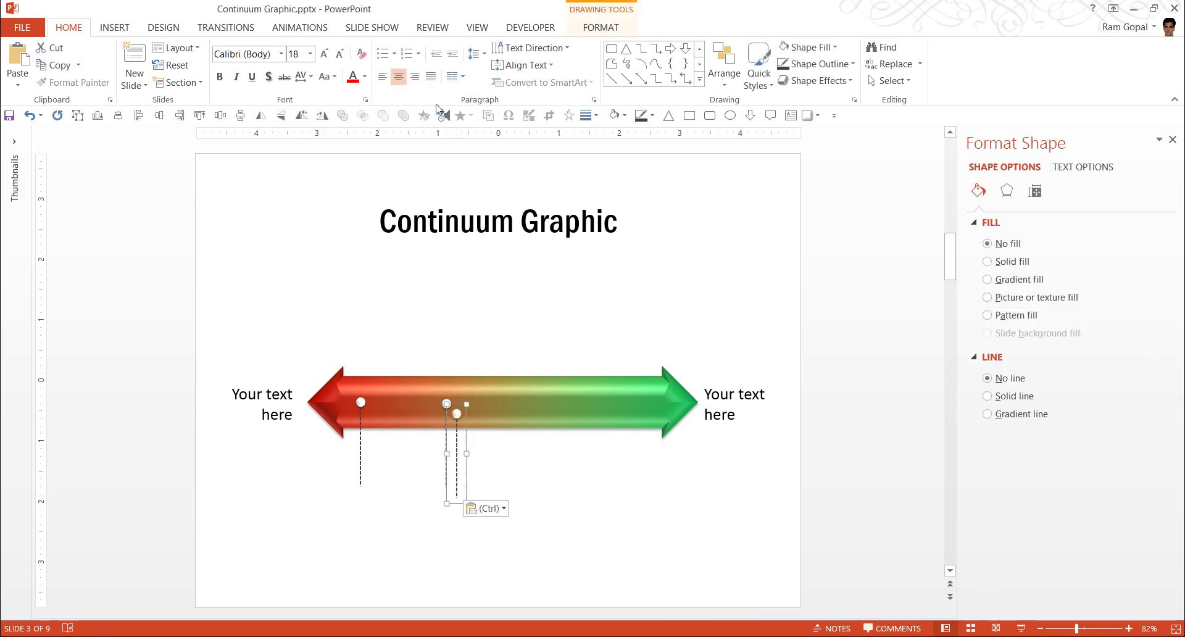
- Flip a marker copy vertically so its leader points up and move it onto the green half
click(724, 71)
mouse_move(753, 302)
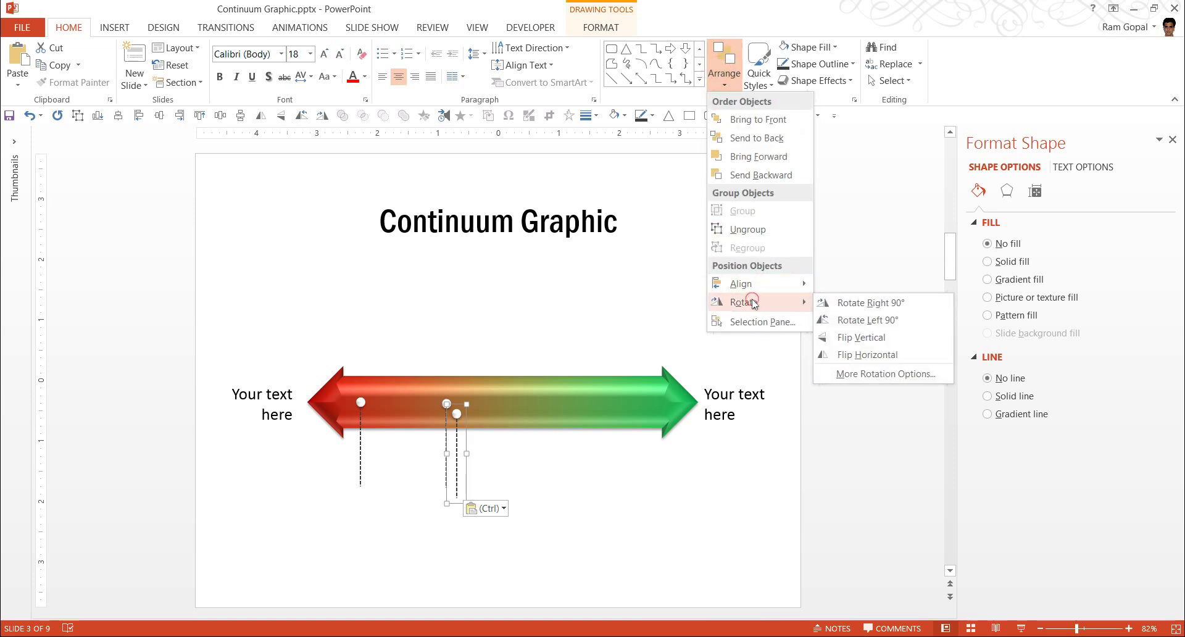
click(827, 338)
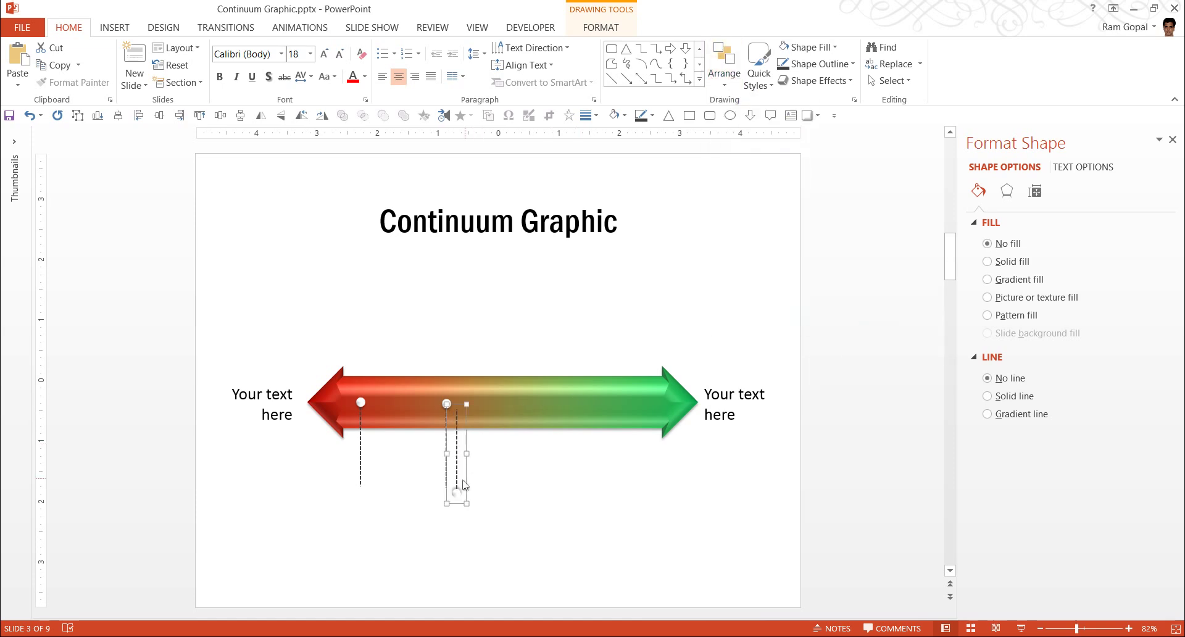
drag(457, 501, 637, 403)
click(639, 514)
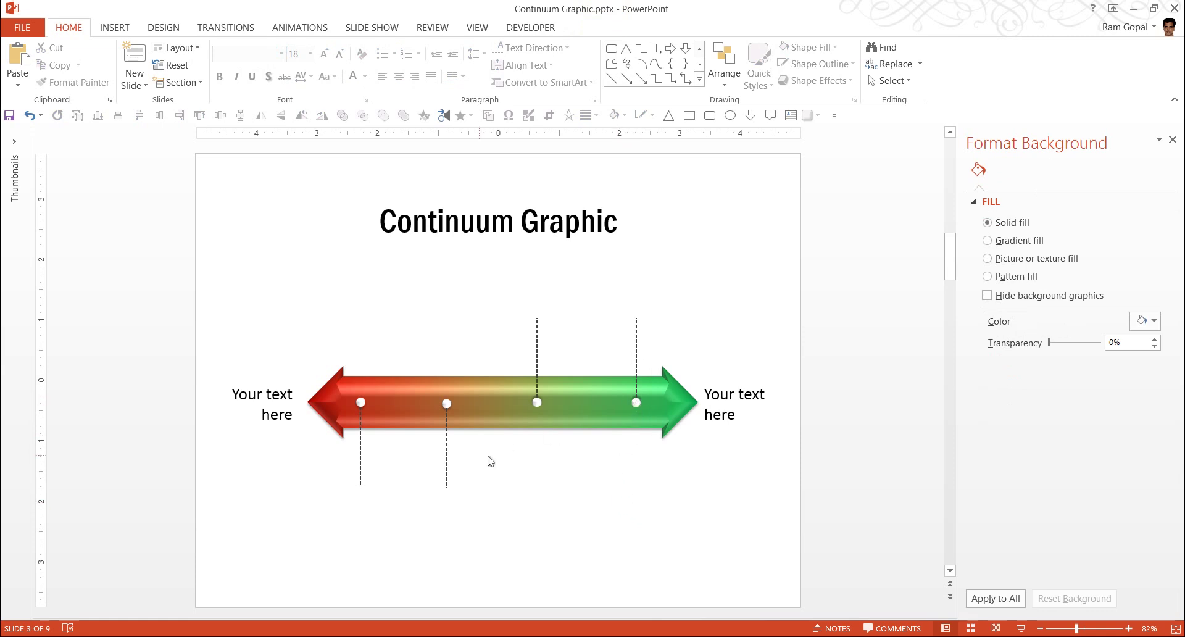
- Duplicate the right-end 'Your text here' label onto the leader ends, centring its text
click(734, 425)
drag(759, 386, 563, 278)
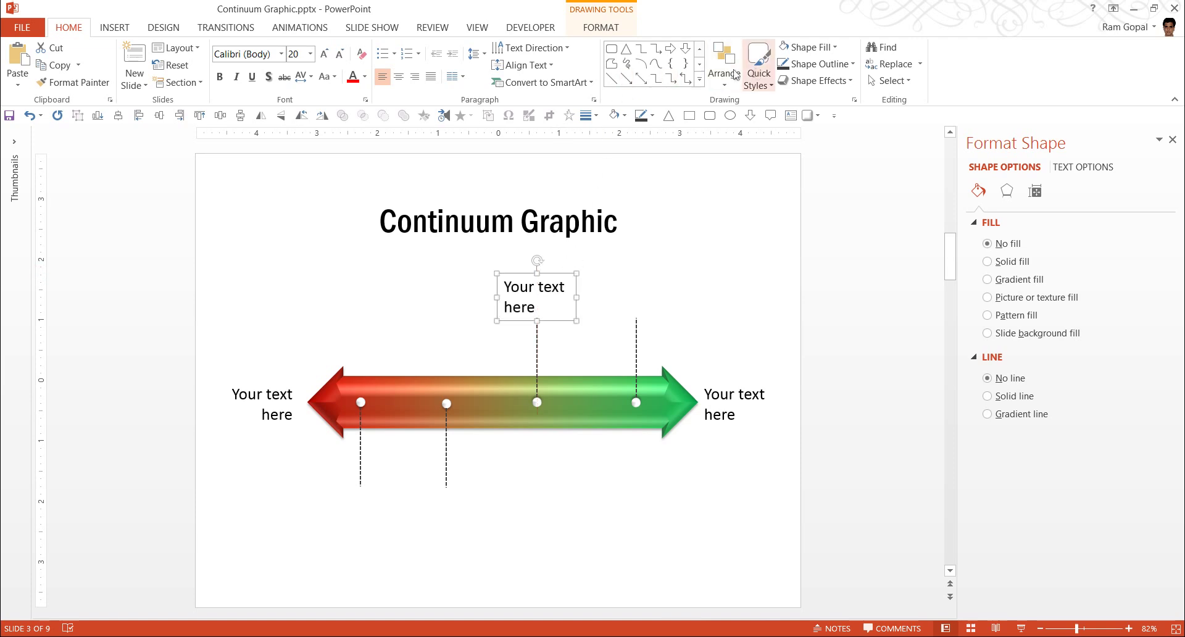
click(398, 77)
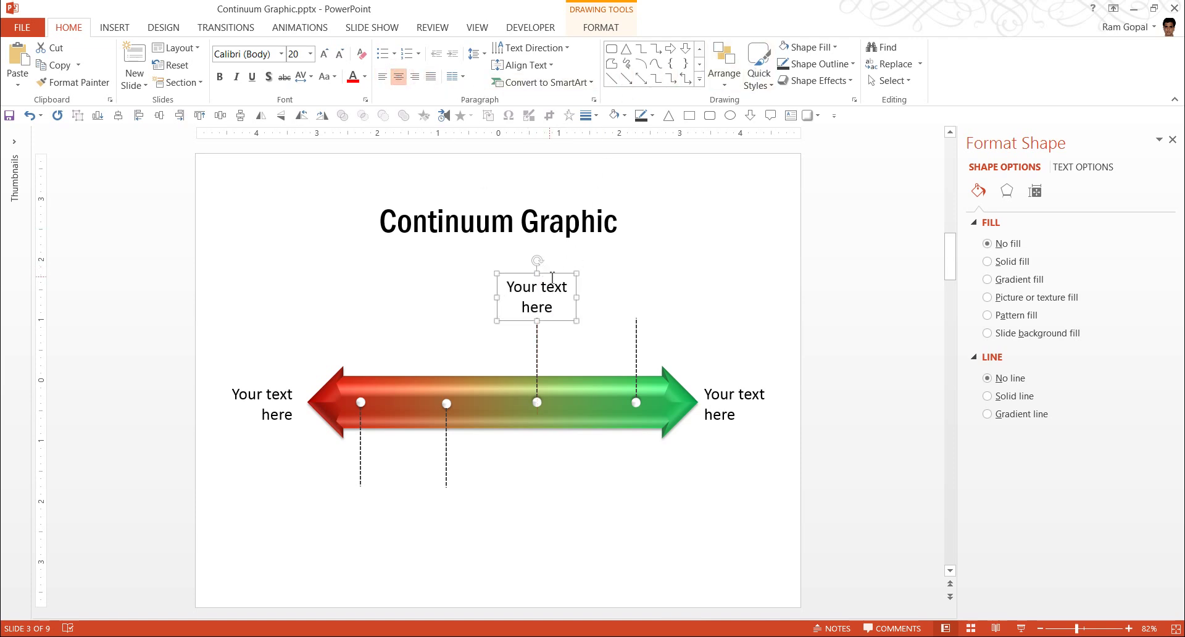
drag(549, 272, 380, 485)
click(796, 546)
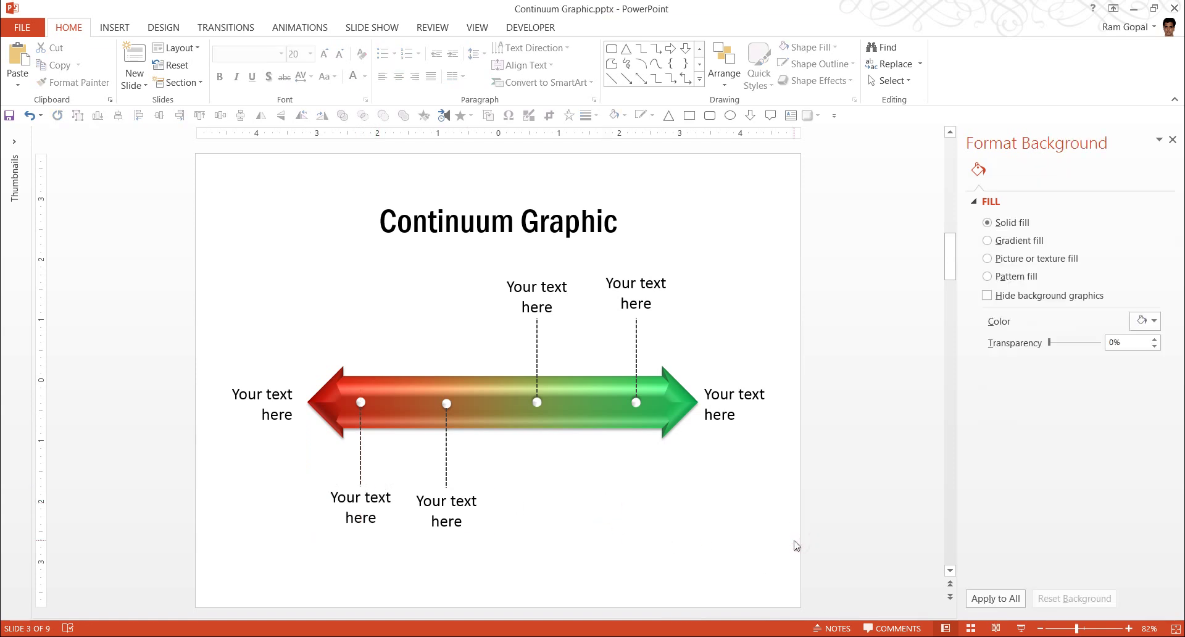